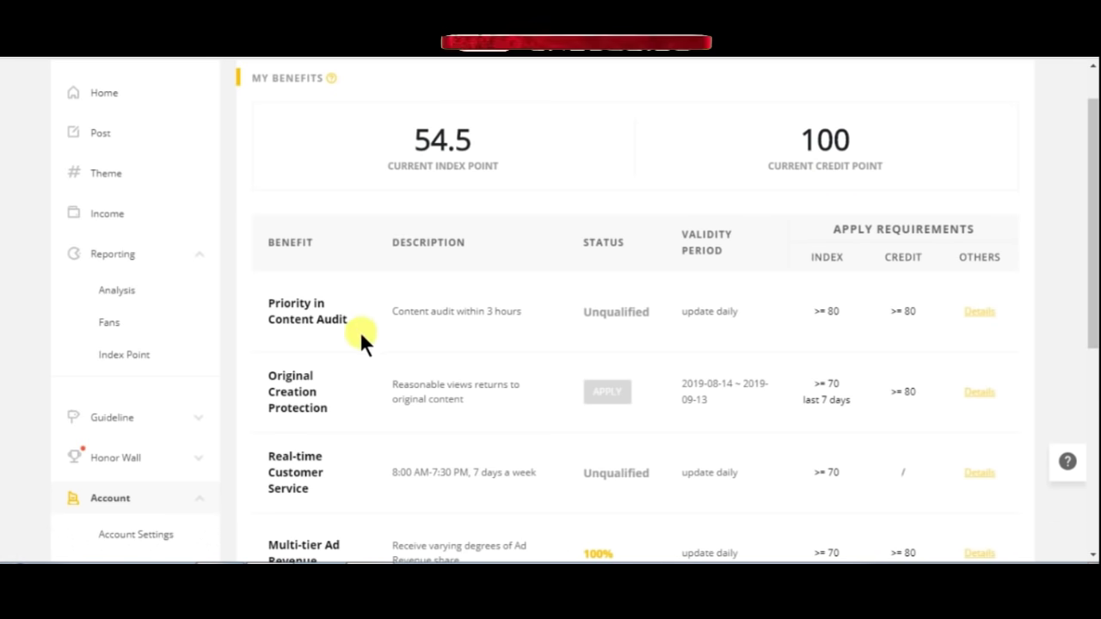
# - Examine the index and credit point requirements for each benefit in the My Benefits table, especially Ad Monetization
pyautogui.scroll(-1, 414, 314)
pyautogui.scroll(-1, 414, 314)
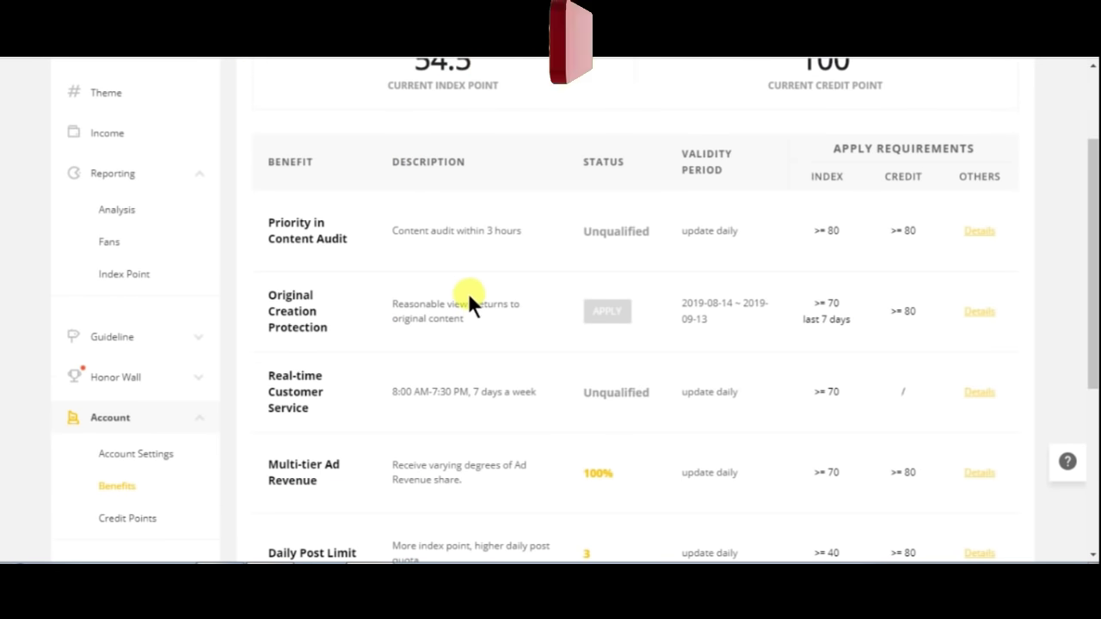
pyautogui.scroll(-3, 469, 292)
pyautogui.scroll(-2, 290, 464)
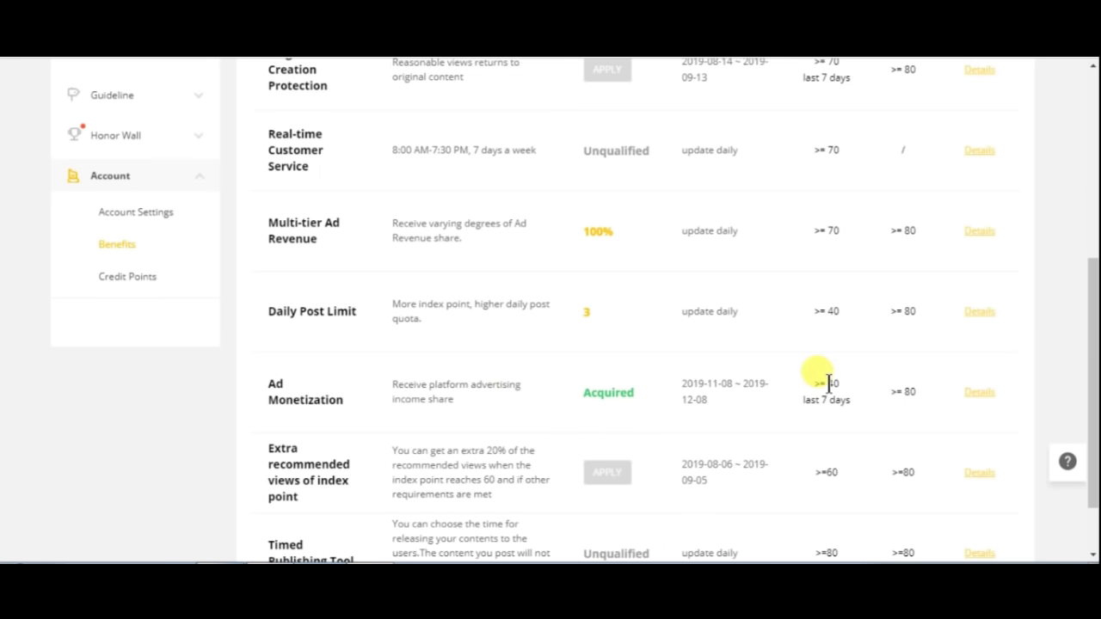
pyautogui.scroll(5, 812, 374)
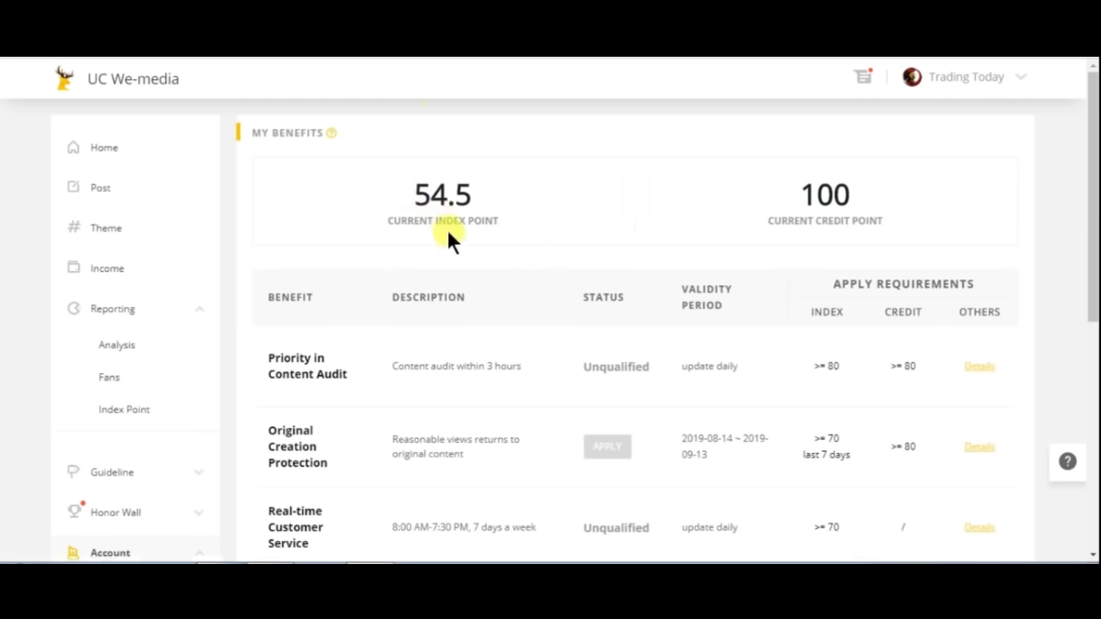
pyautogui.scroll(-5, 718, 334)
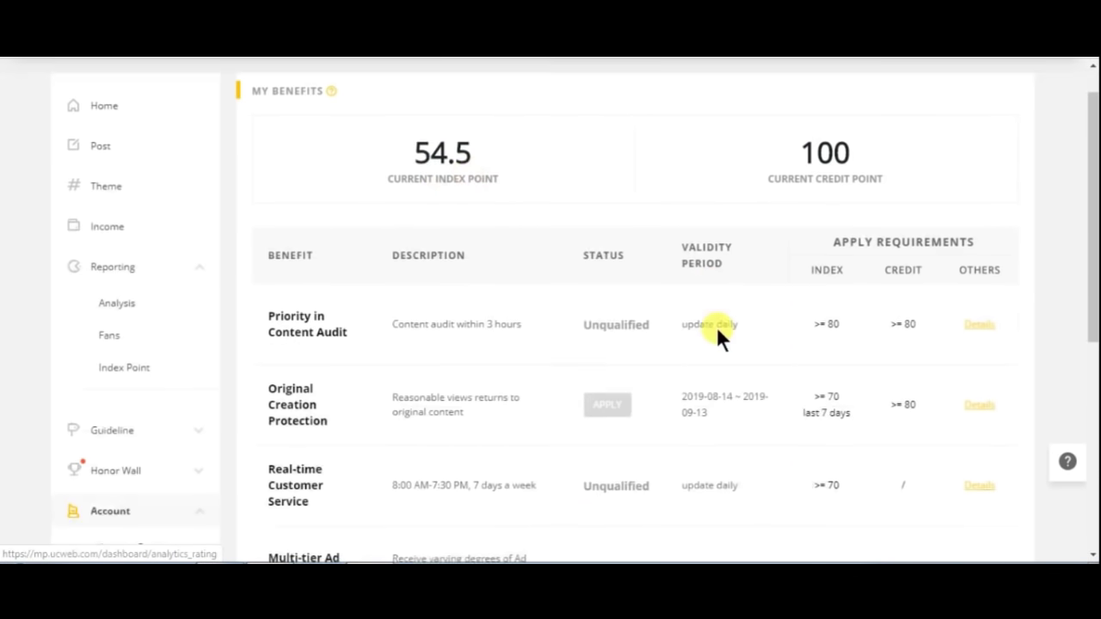
pyautogui.doubleClick(907, 368)
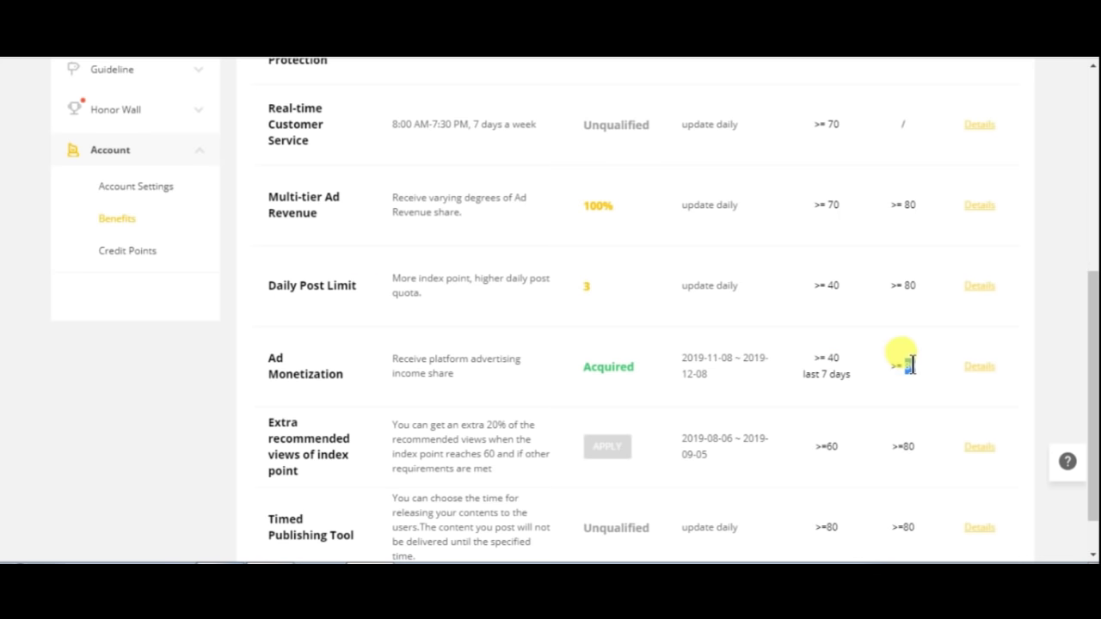
pyautogui.scroll(5, 270, 314)
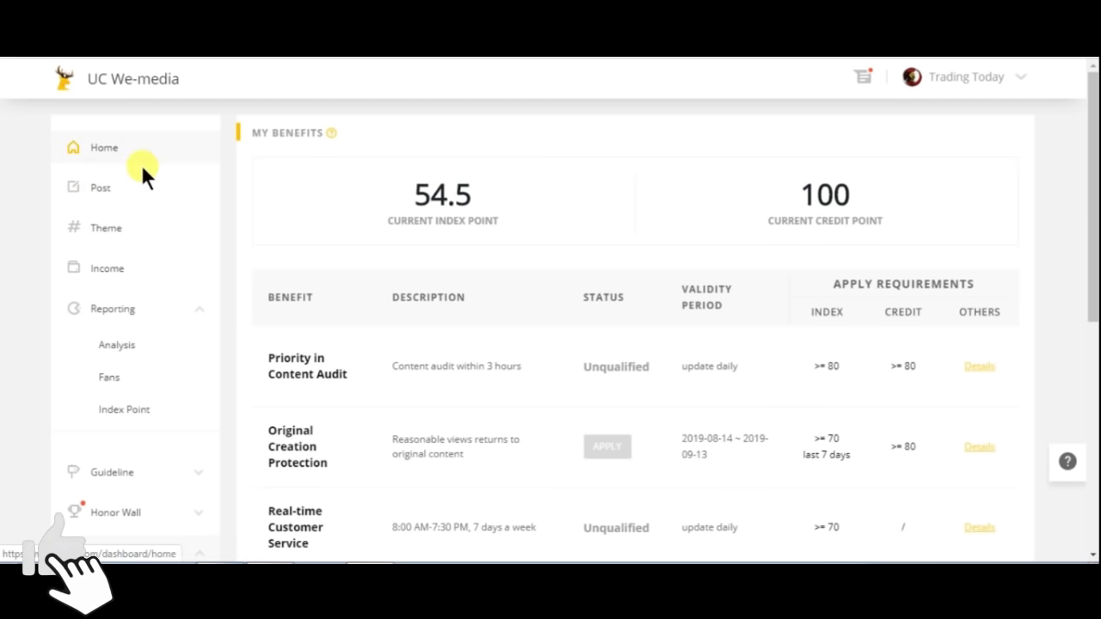
# - Open the Post page and review the statuses and view statistics of the listed articles
pyautogui.click(95, 189)
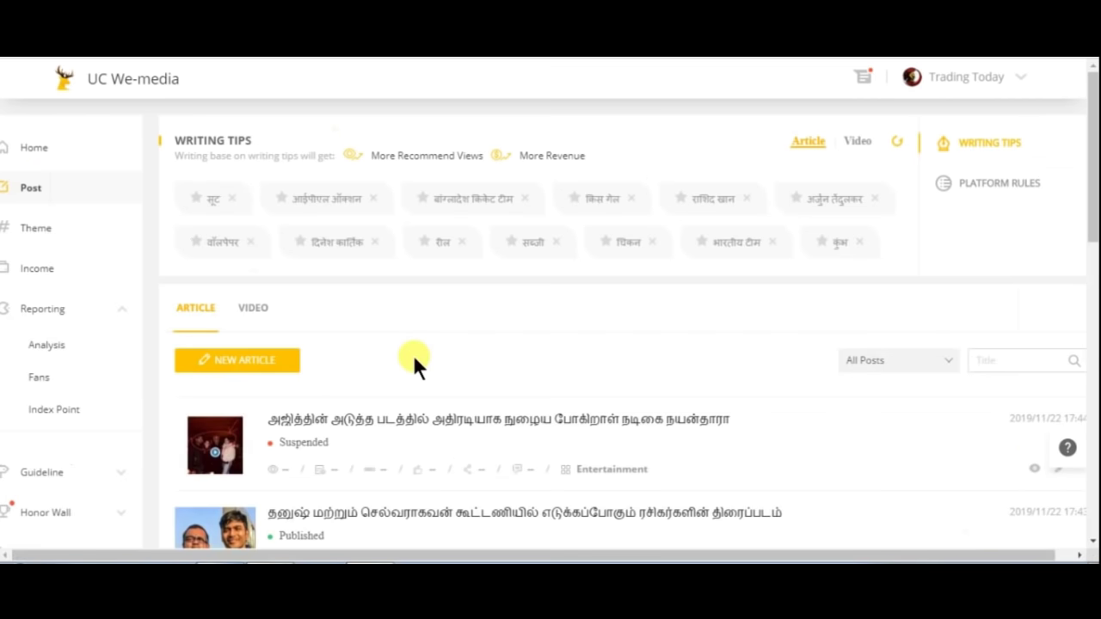
pyautogui.scroll(-5, 409, 353)
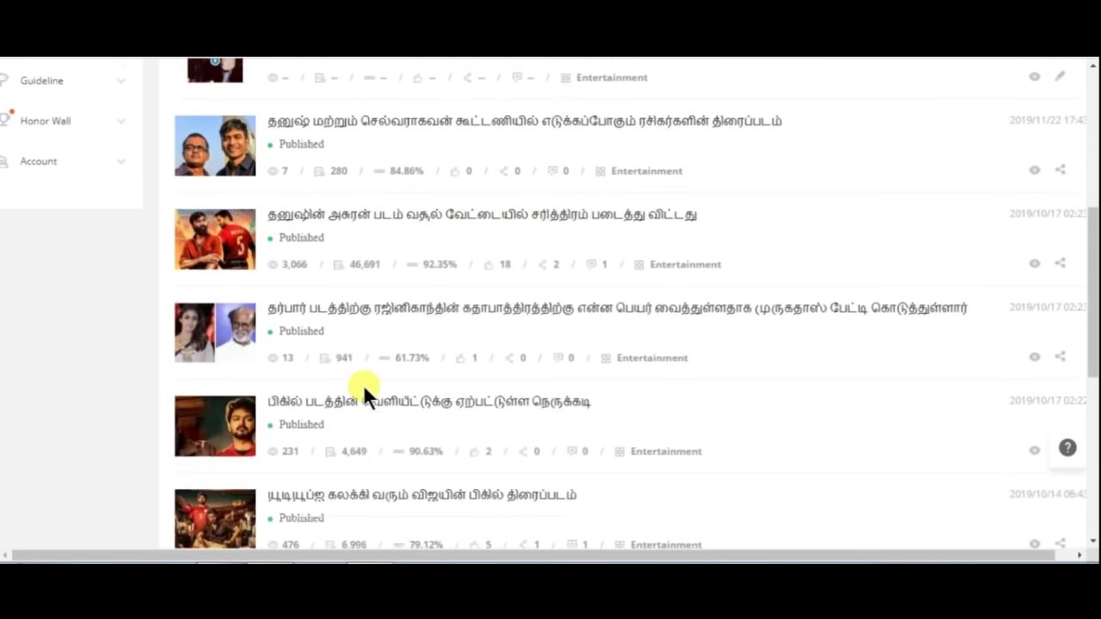
pyautogui.scroll(-3, 365, 389)
pyautogui.scroll(-1, 327, 374)
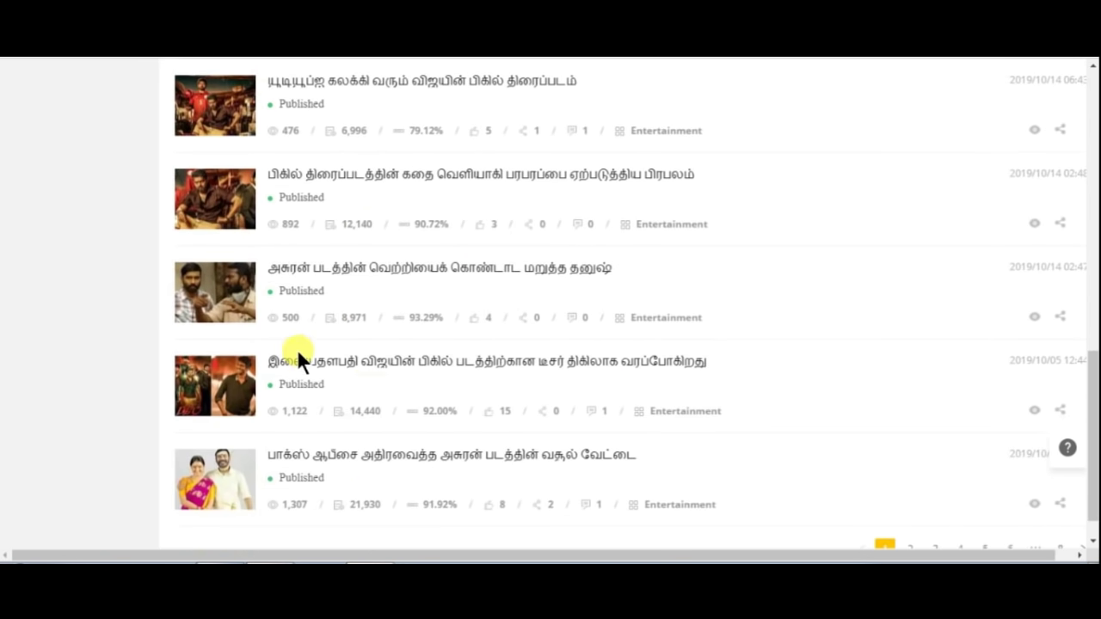
pyautogui.scroll(10, 283, 308)
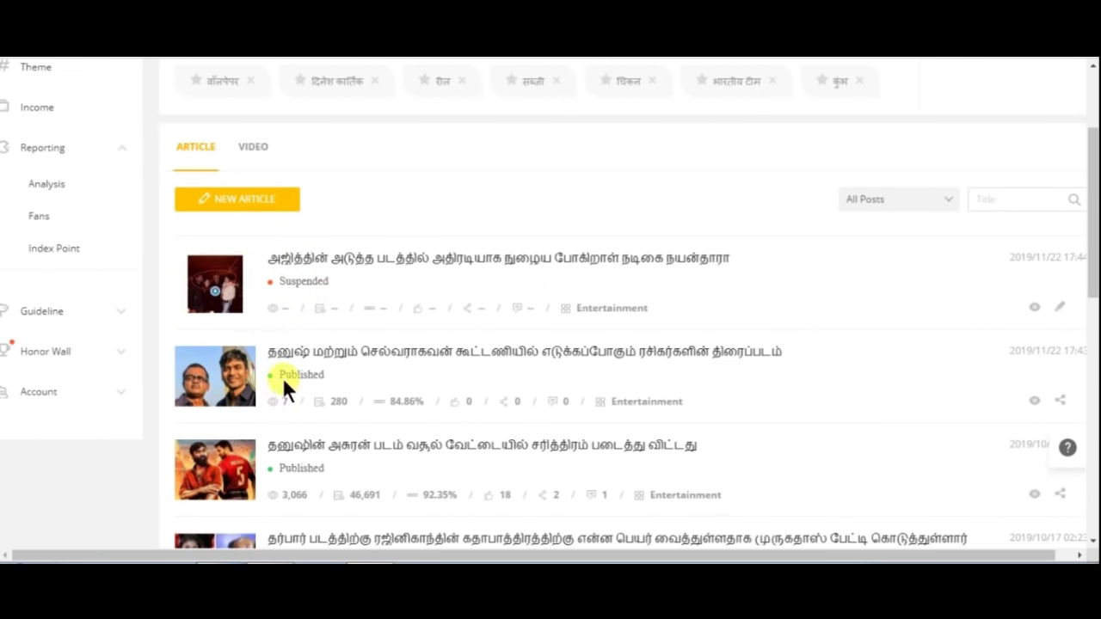
pyautogui.scroll(-3, 298, 439)
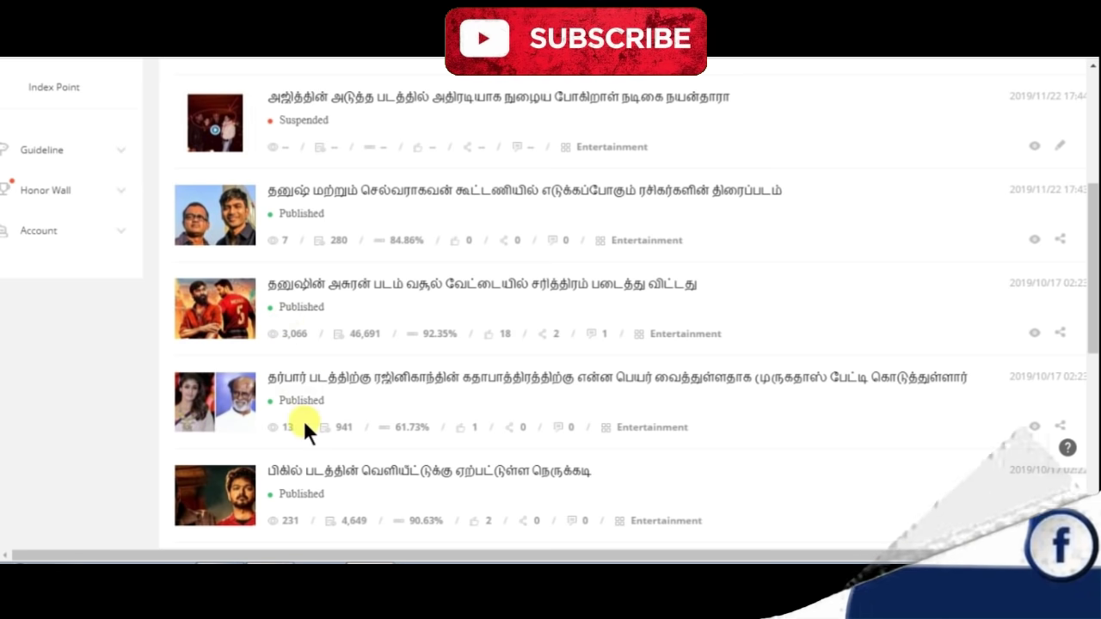
pyautogui.scroll(-3, 307, 454)
pyautogui.scroll(9, 311, 448)
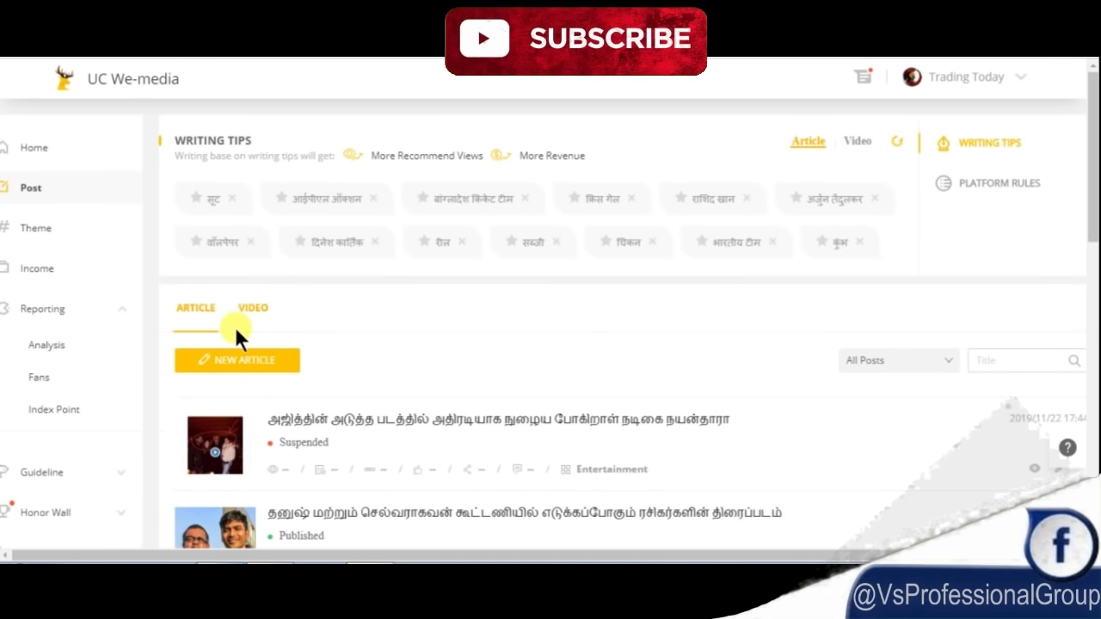
# - Start a new article and activate its title field
pyautogui.click(212, 370)
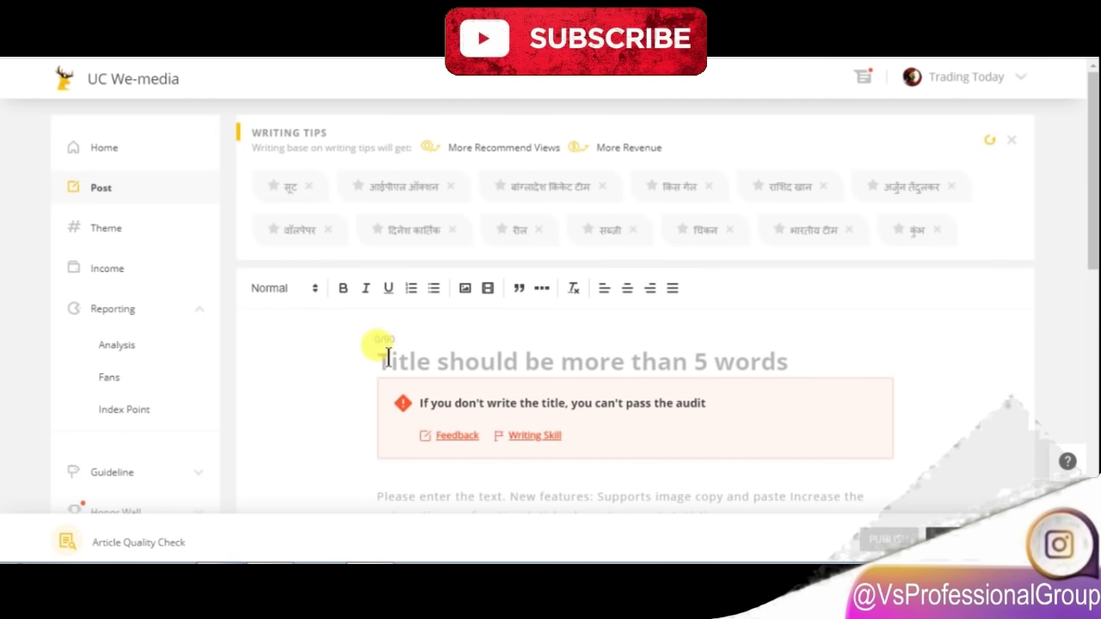
pyautogui.click(721, 355)
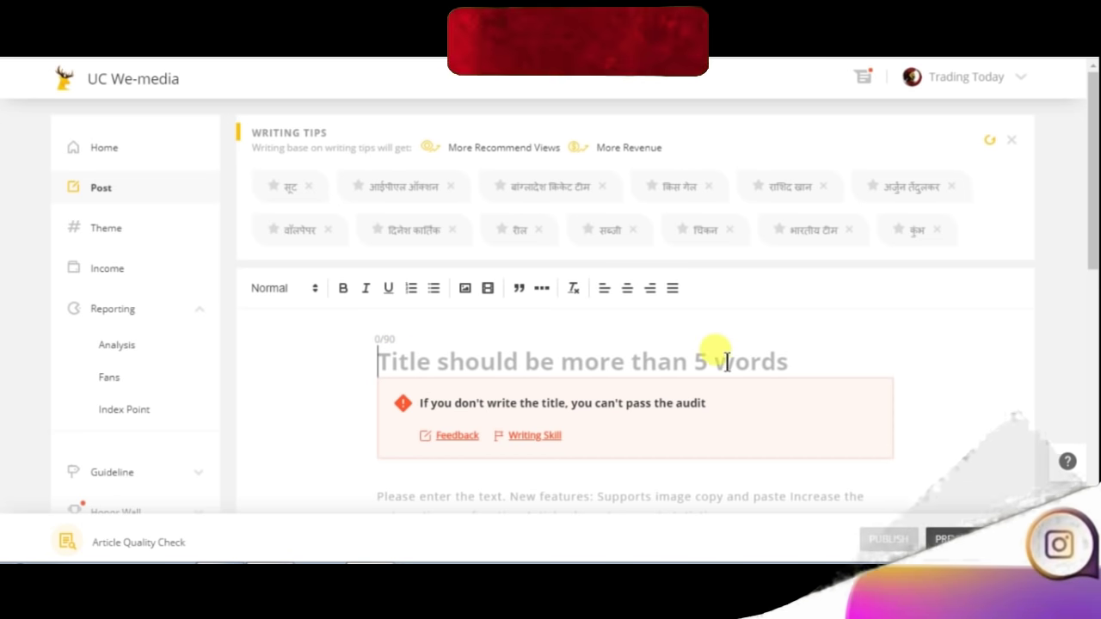
pyautogui.click(388, 290)
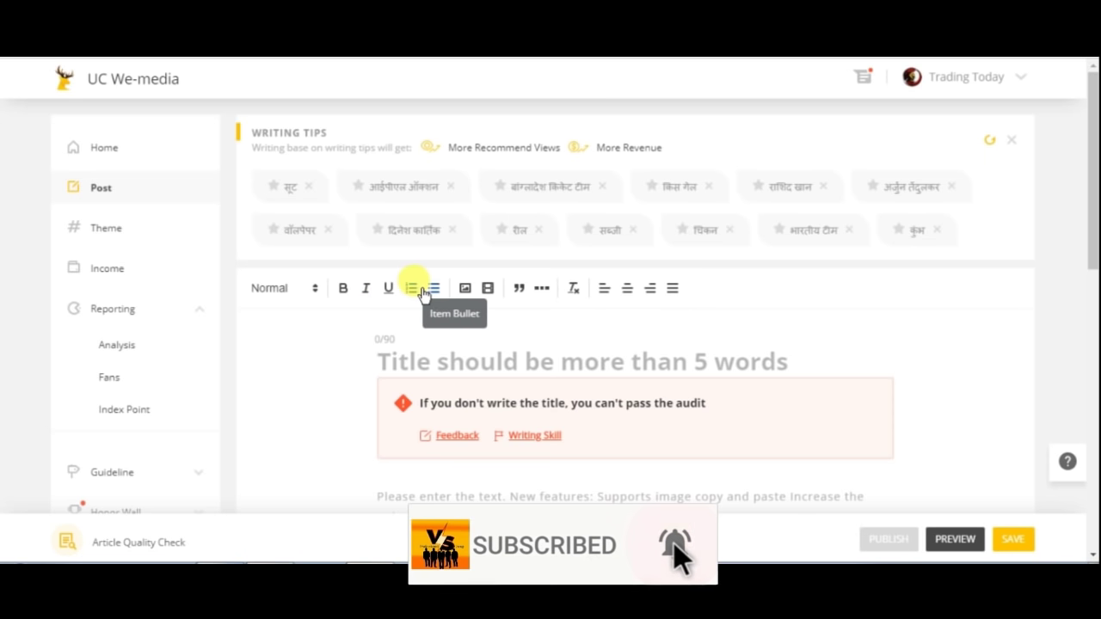
# - View the local image option for inserting a picture into the article, browse the image files, and cancel without inserting one
pyautogui.click(462, 292)
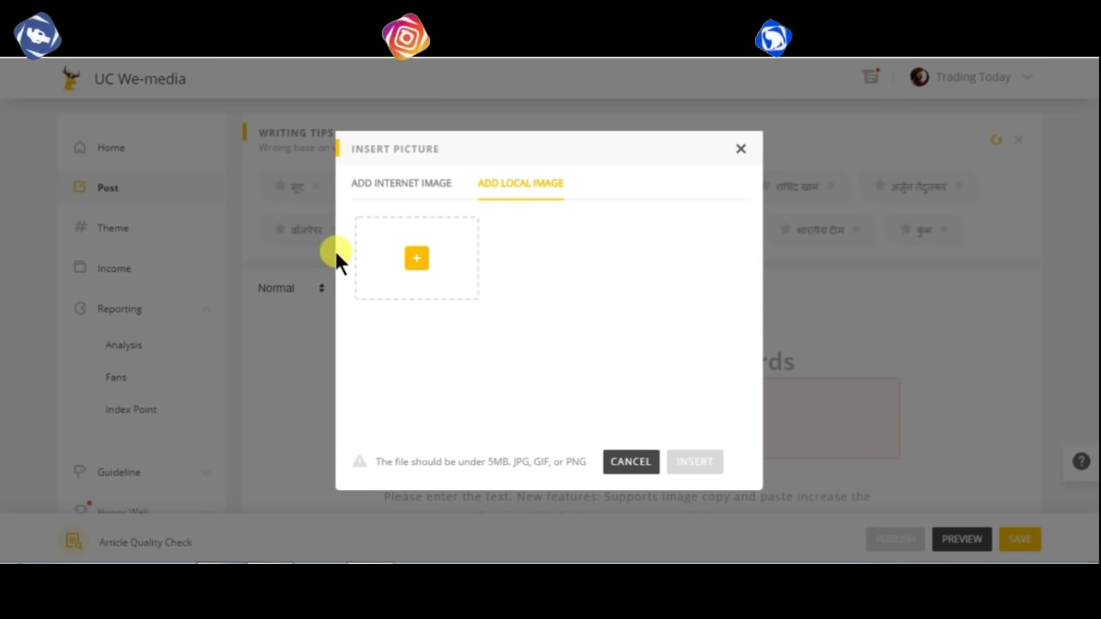
pyautogui.click(394, 261)
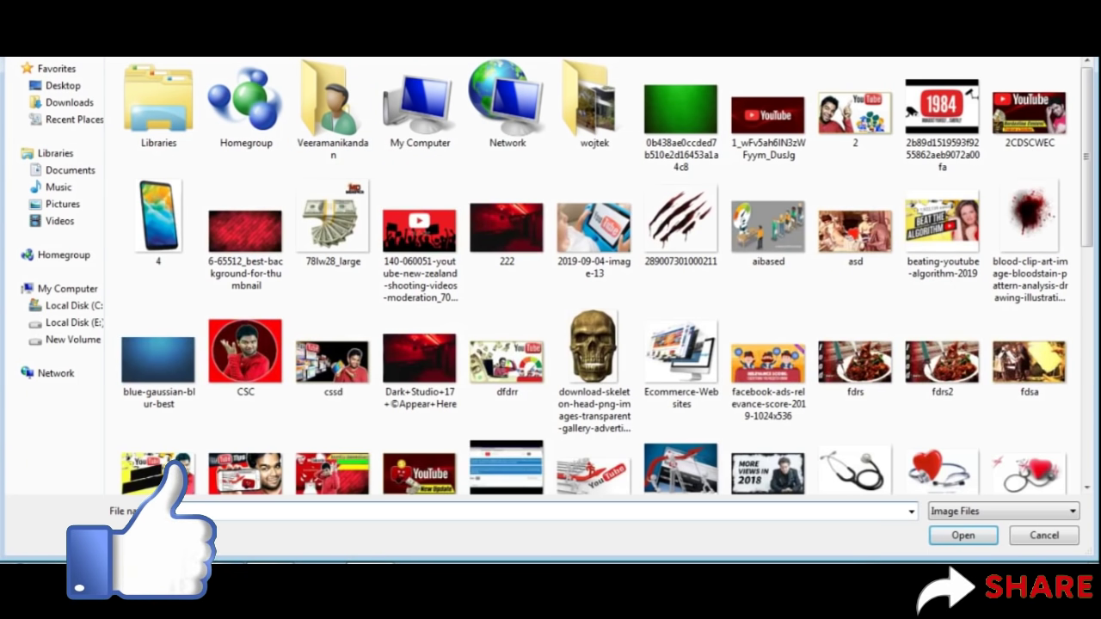
pyautogui.press('Escape')
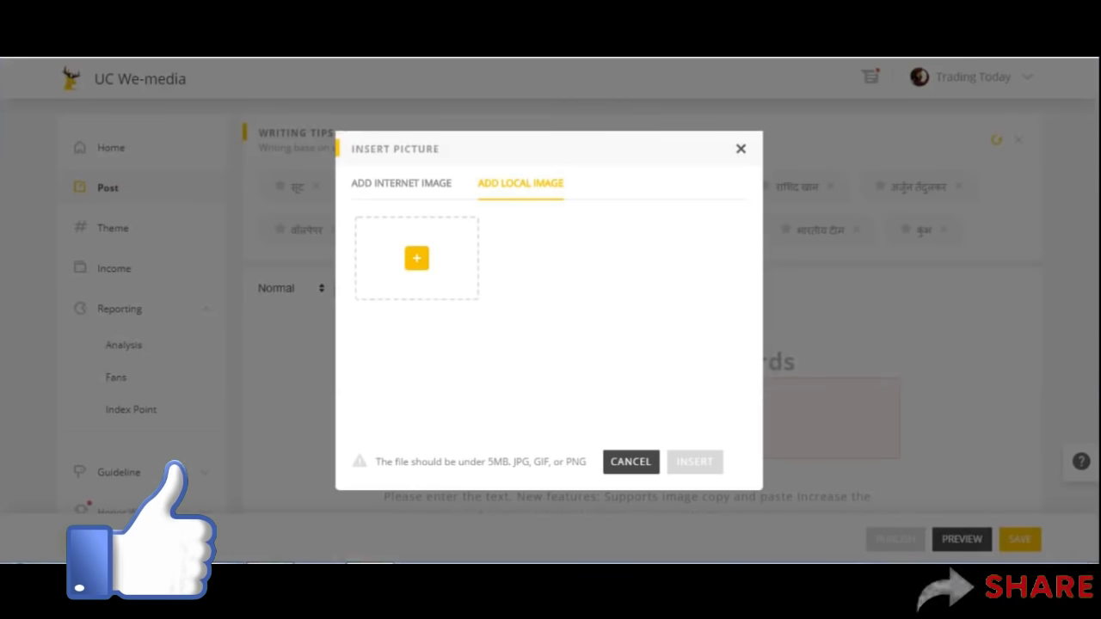
pyautogui.click(647, 464)
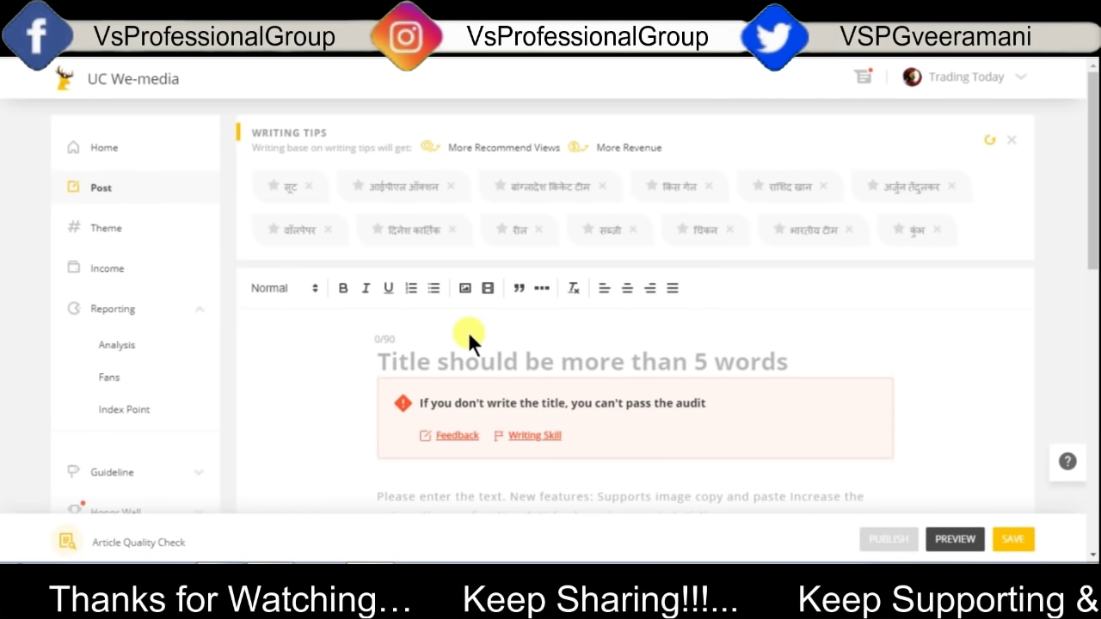
# - Check the new article's title field and body text area, placing the cursor in each
pyautogui.scroll(-1, 470, 340)
pyautogui.scroll(-1, 468, 332)
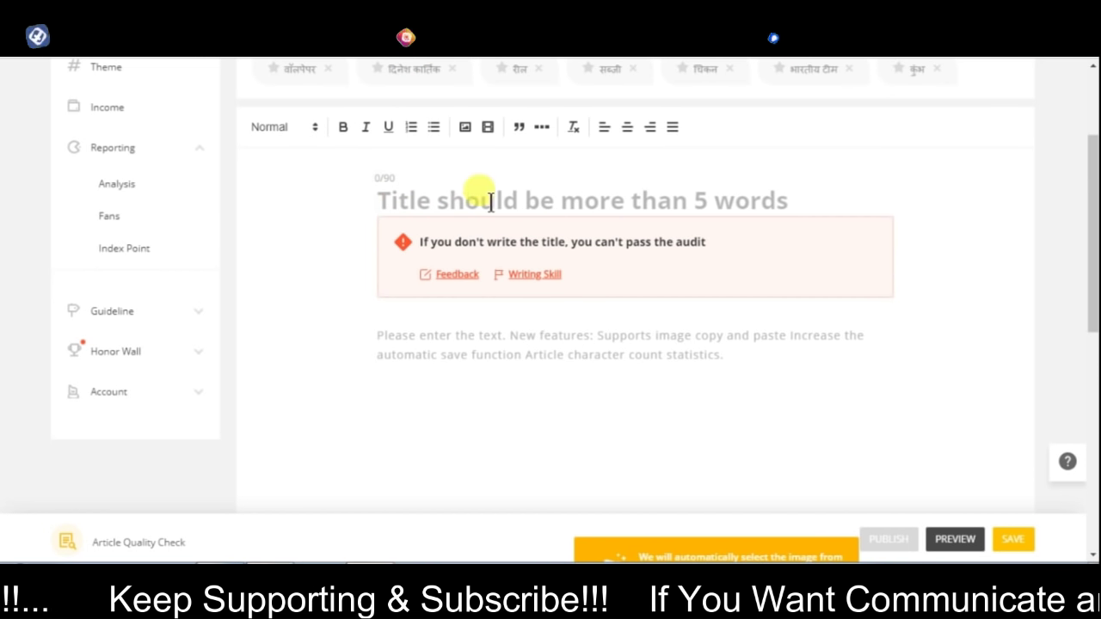
pyautogui.click(629, 207)
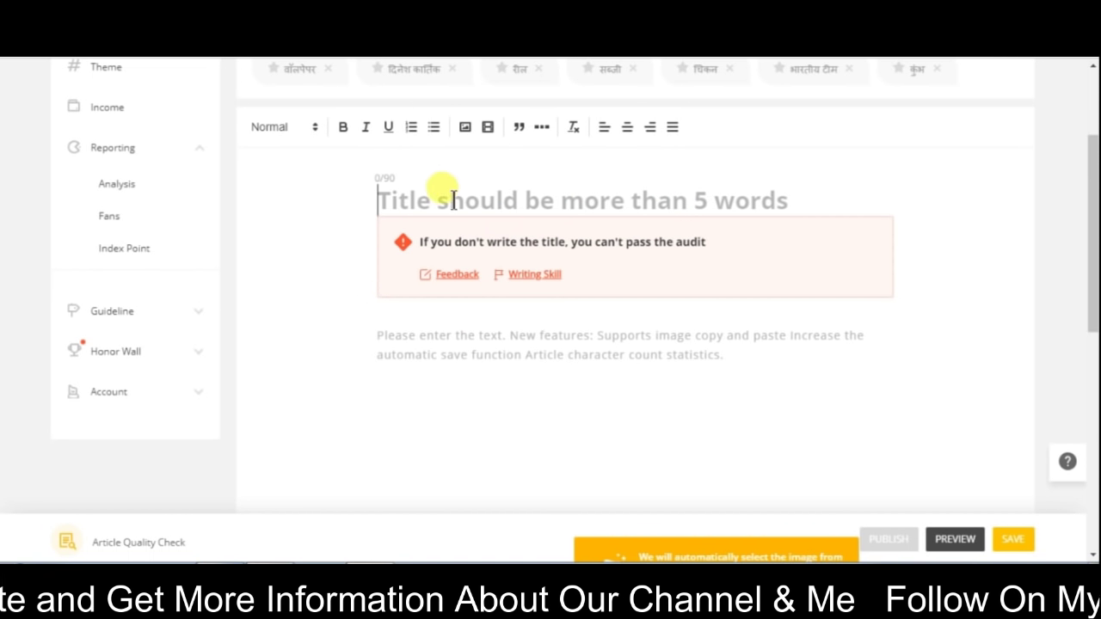
pyautogui.click(387, 334)
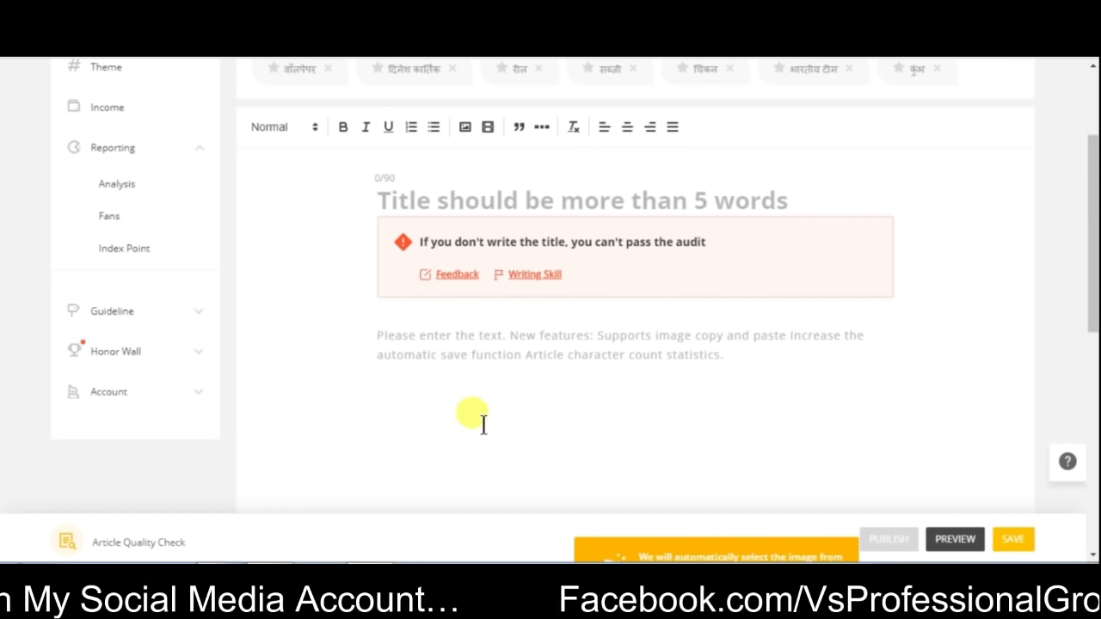
# - Review the featured image options and the category list with its Entertainment and Sports subcategories, leaving the category unselected
pyautogui.scroll(-1, 467, 387)
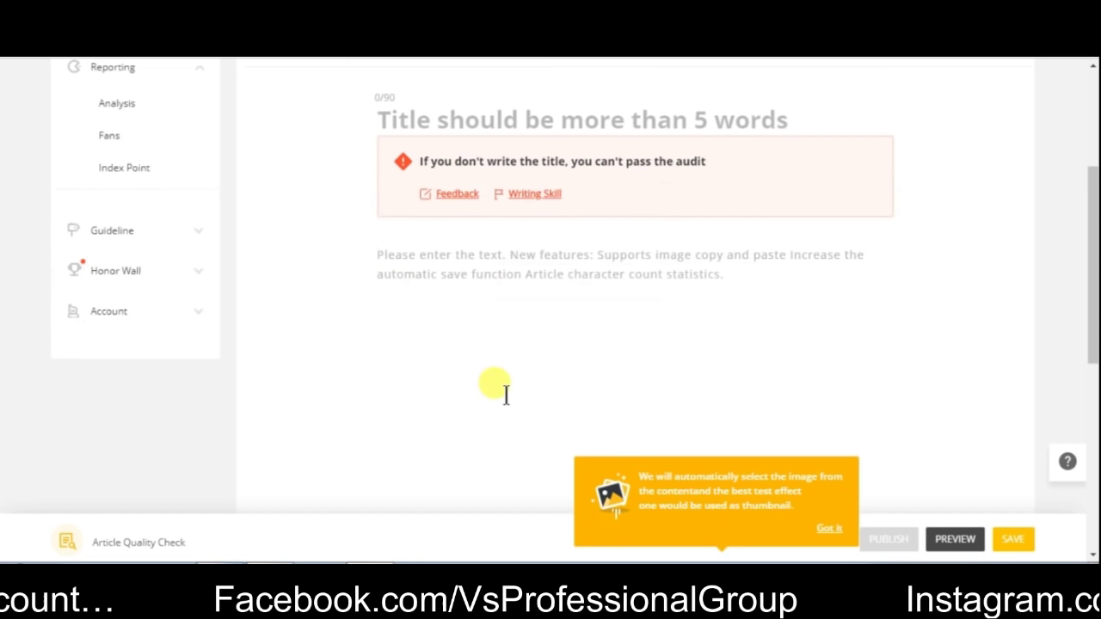
pyautogui.scroll(-3, 509, 367)
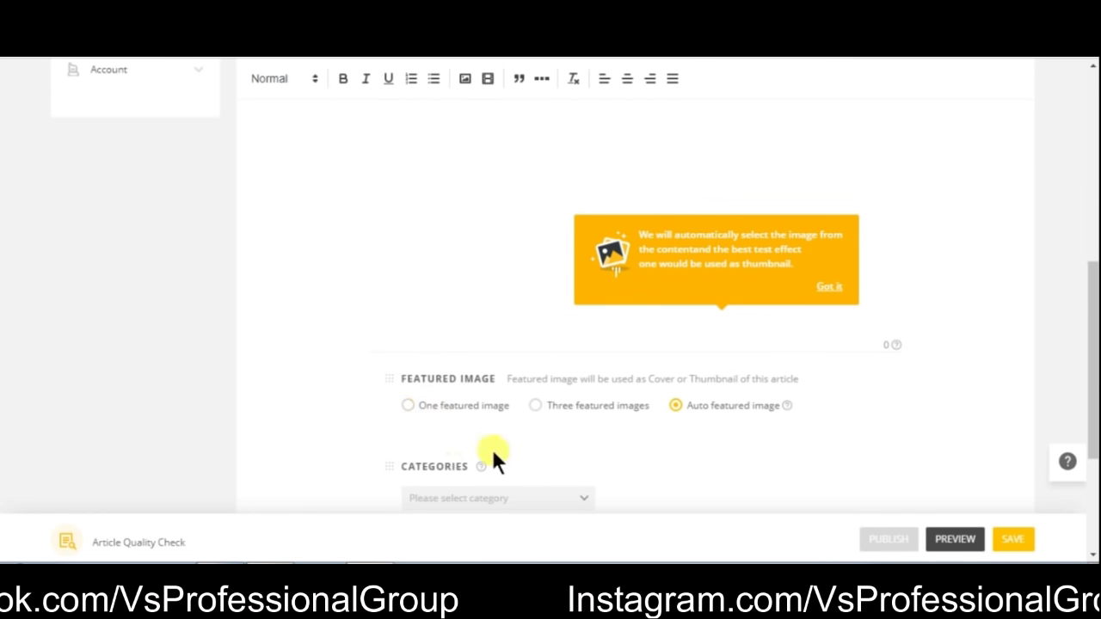
pyautogui.scroll(-2, 529, 417)
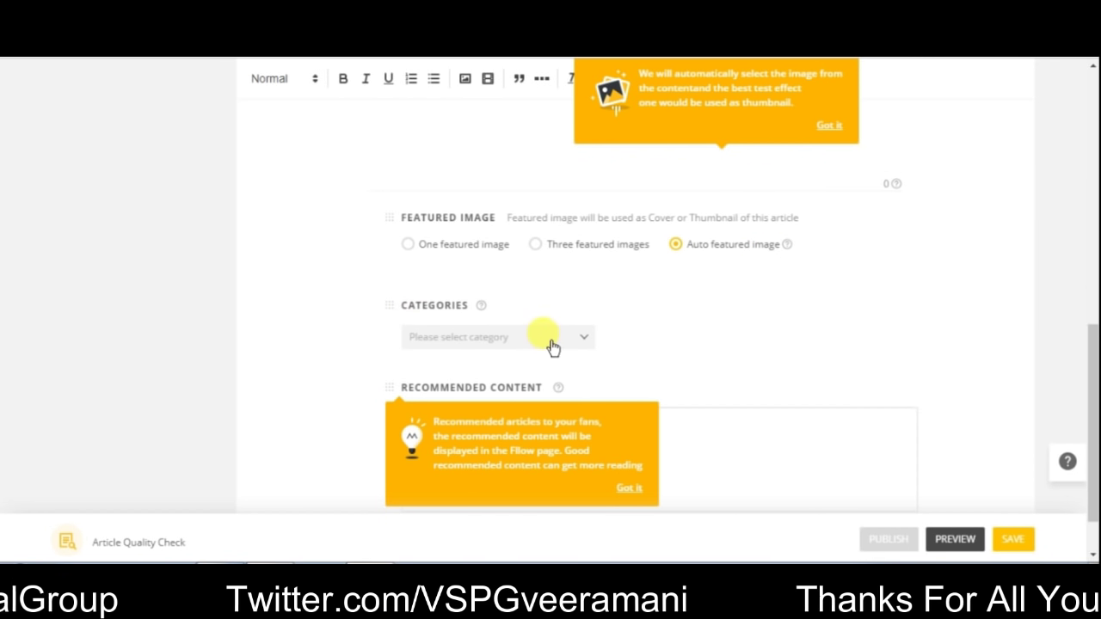
pyautogui.click(581, 344)
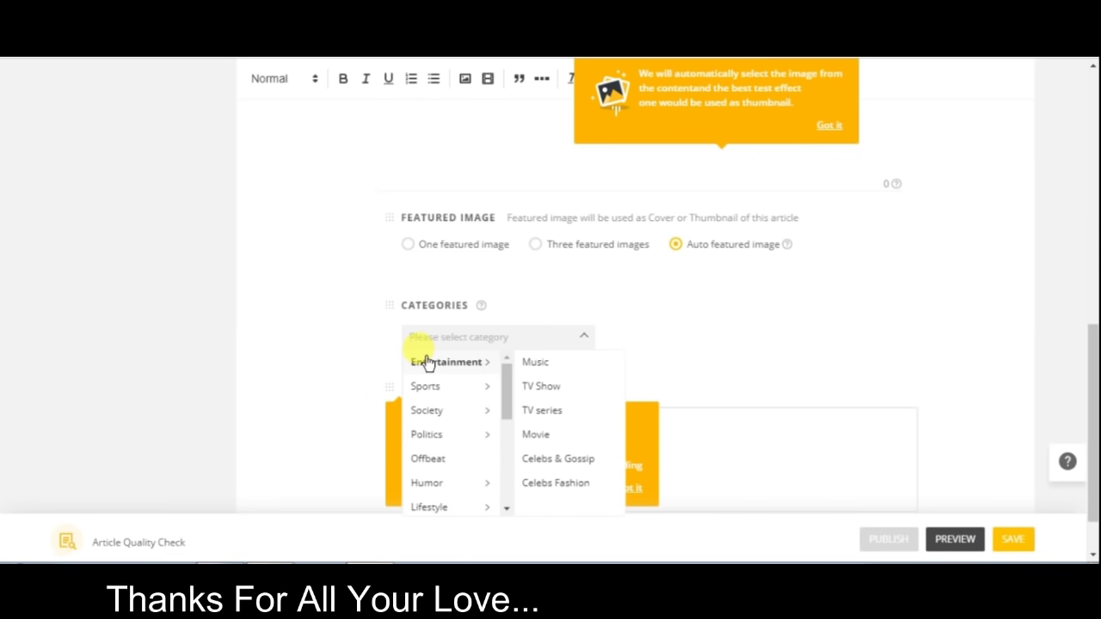
pyautogui.moveTo(437, 398)
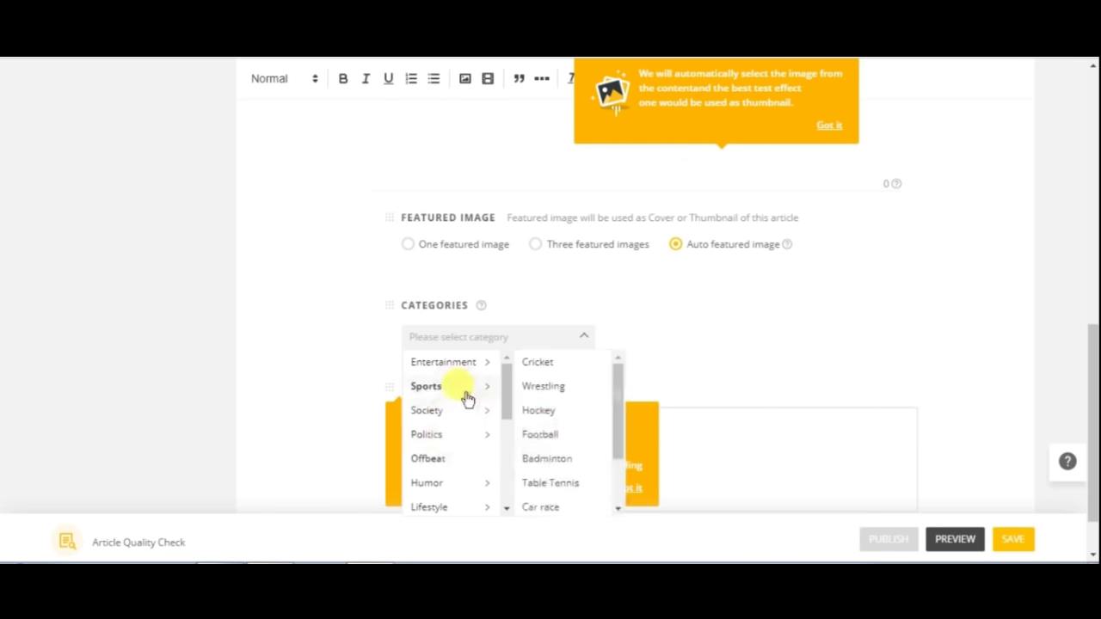
pyautogui.click(609, 309)
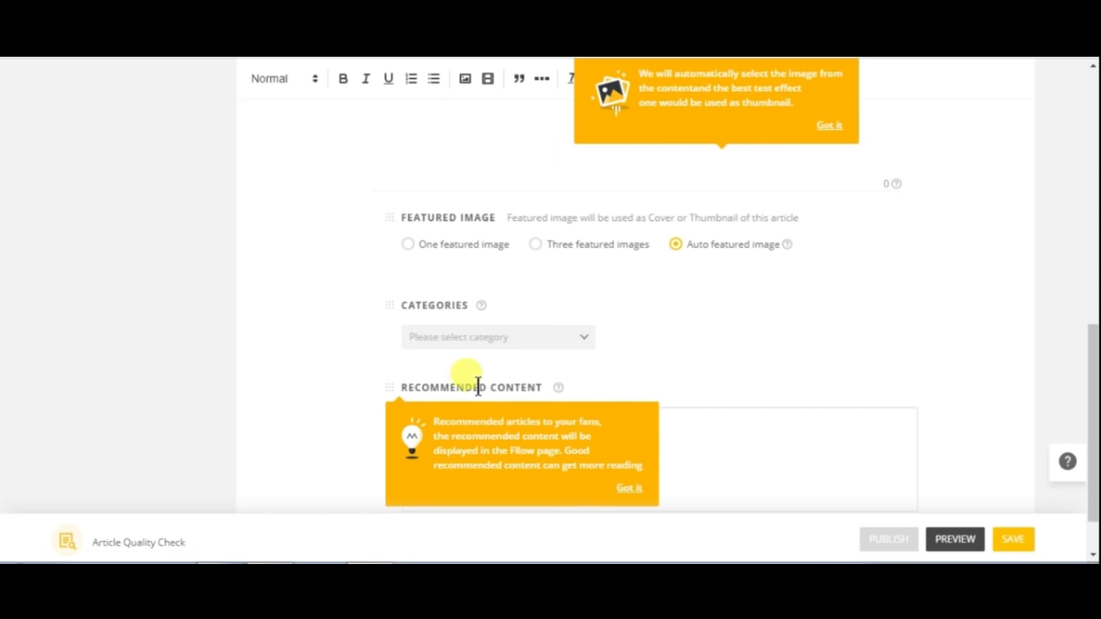
# - Dismiss the tip about recommended content and activate the Recommended Content text field
pyautogui.scroll(-1, 516, 379)
pyautogui.click(629, 423)
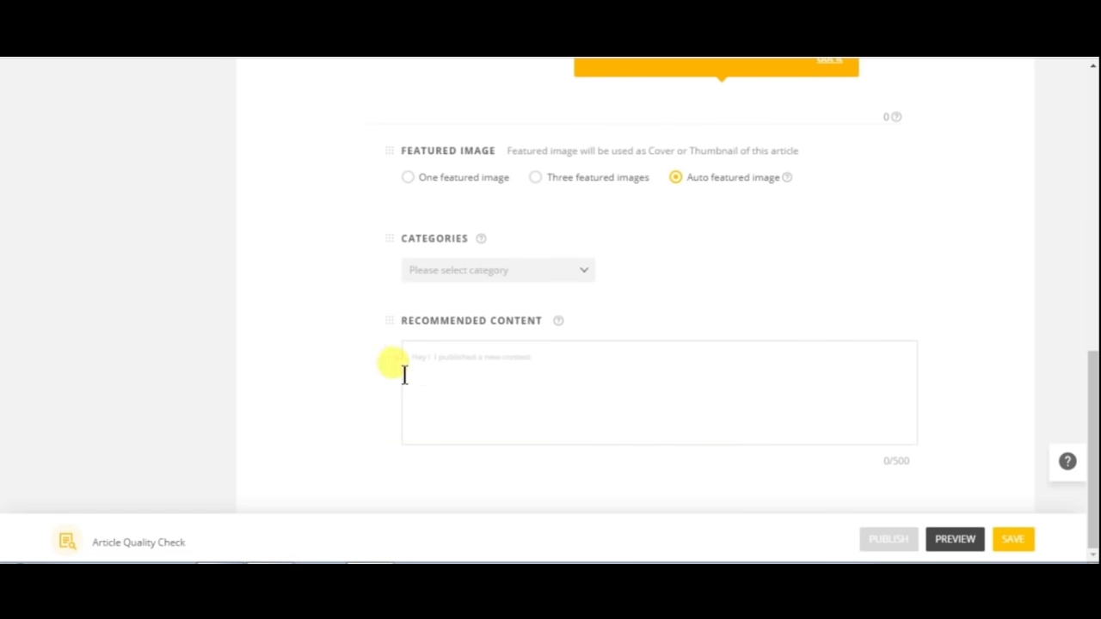
pyautogui.click(470, 359)
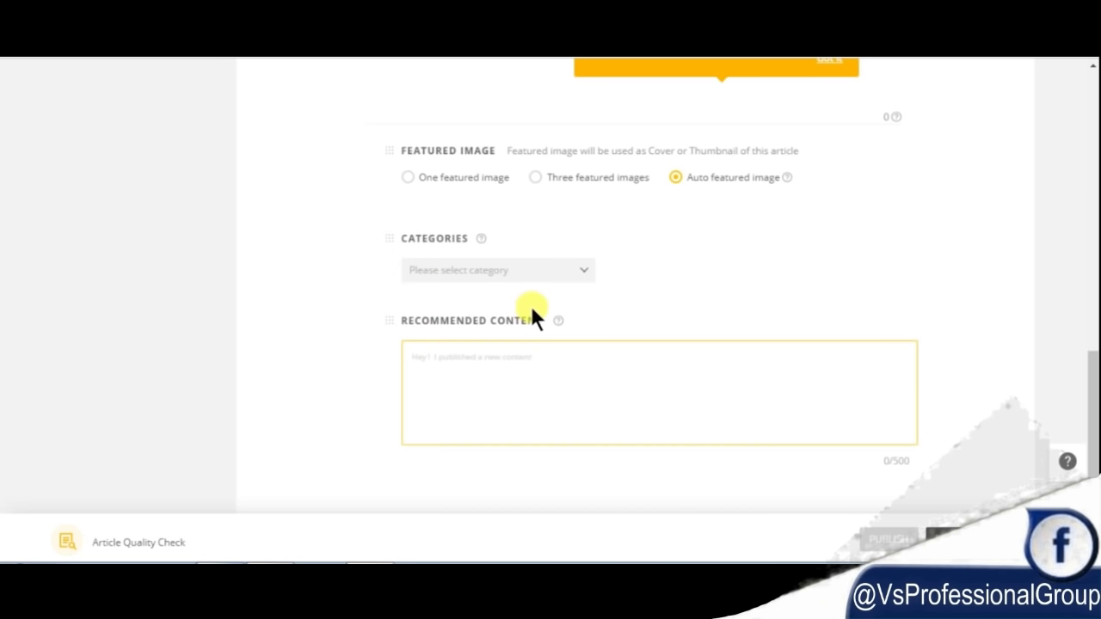
# - Enter the sample text "dgetg" in the article's body
pyautogui.scroll(4, 503, 291)
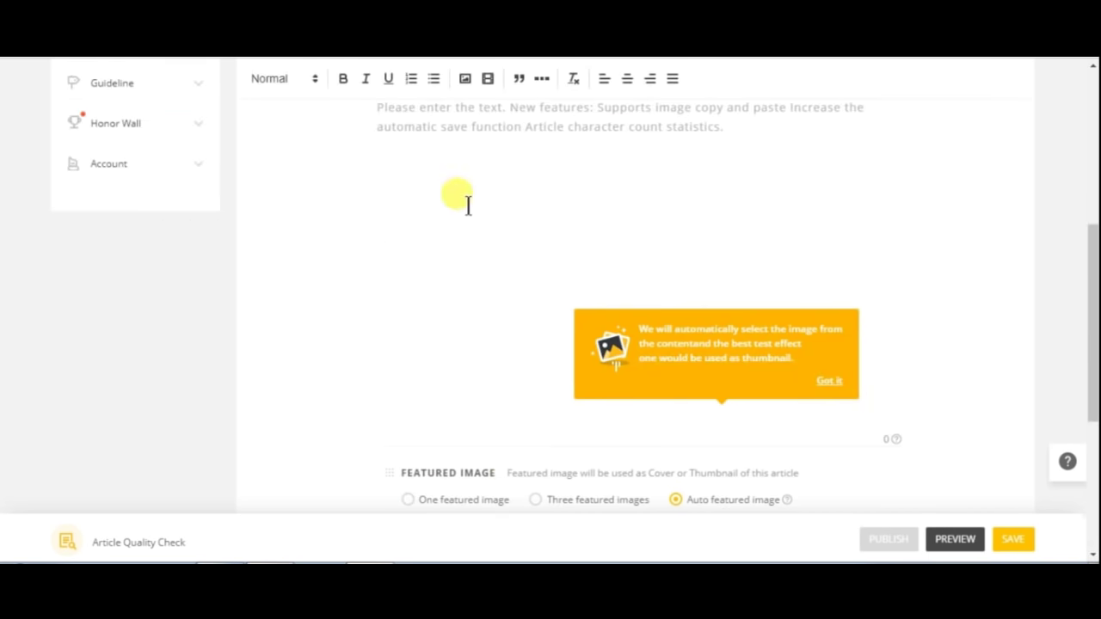
pyautogui.click(423, 175)
pyautogui.write('dgnrg')
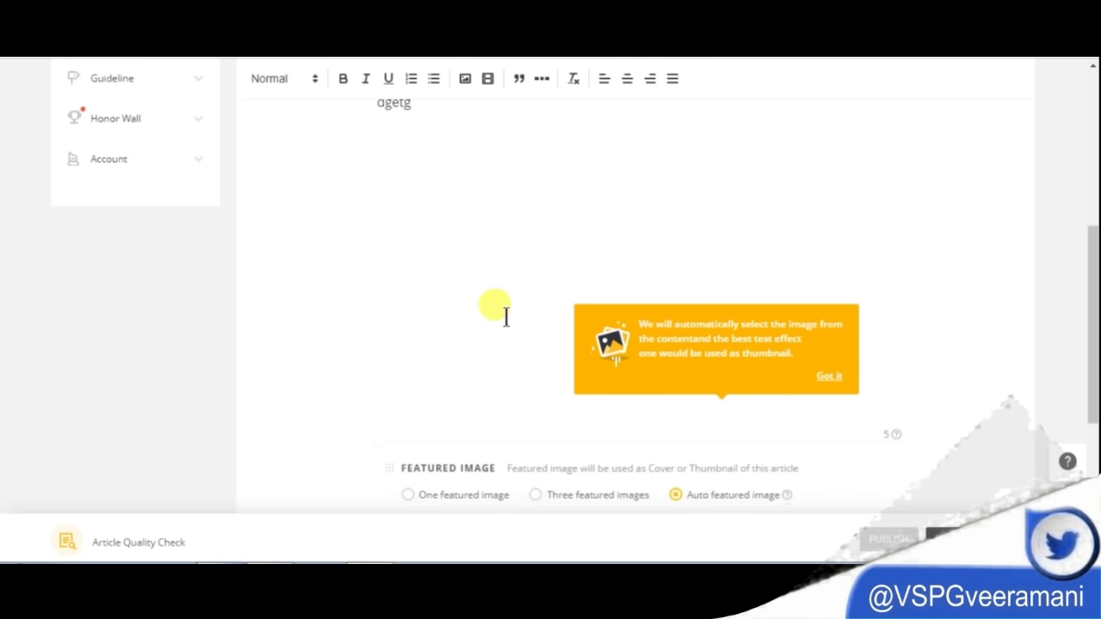
# - Try to preview the article and return to its title area
pyautogui.scroll(-5, 495, 314)
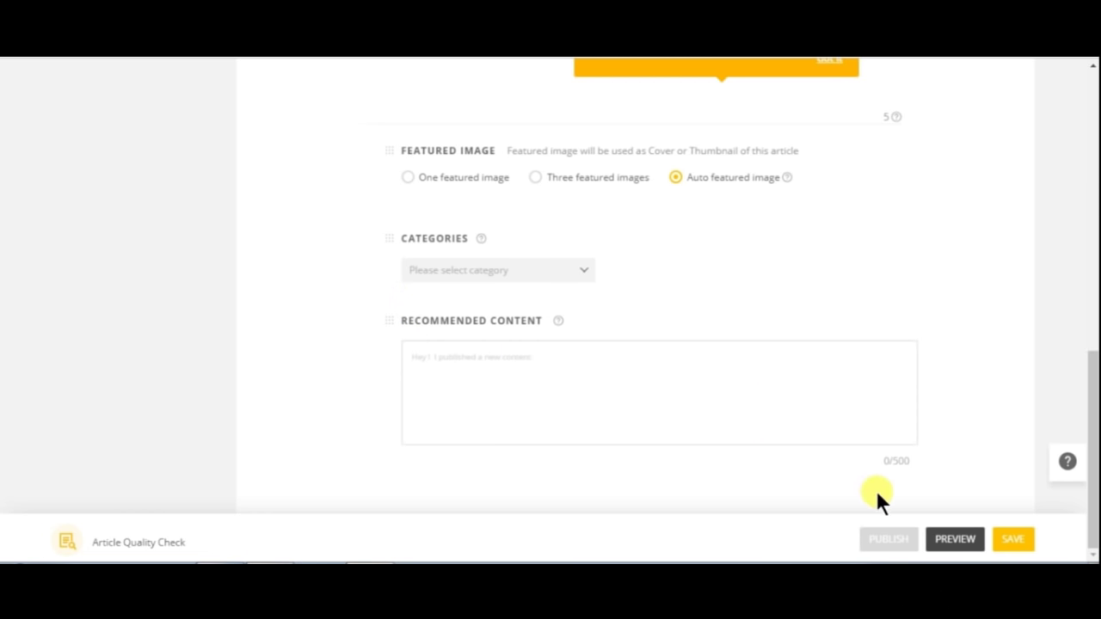
pyautogui.click(959, 542)
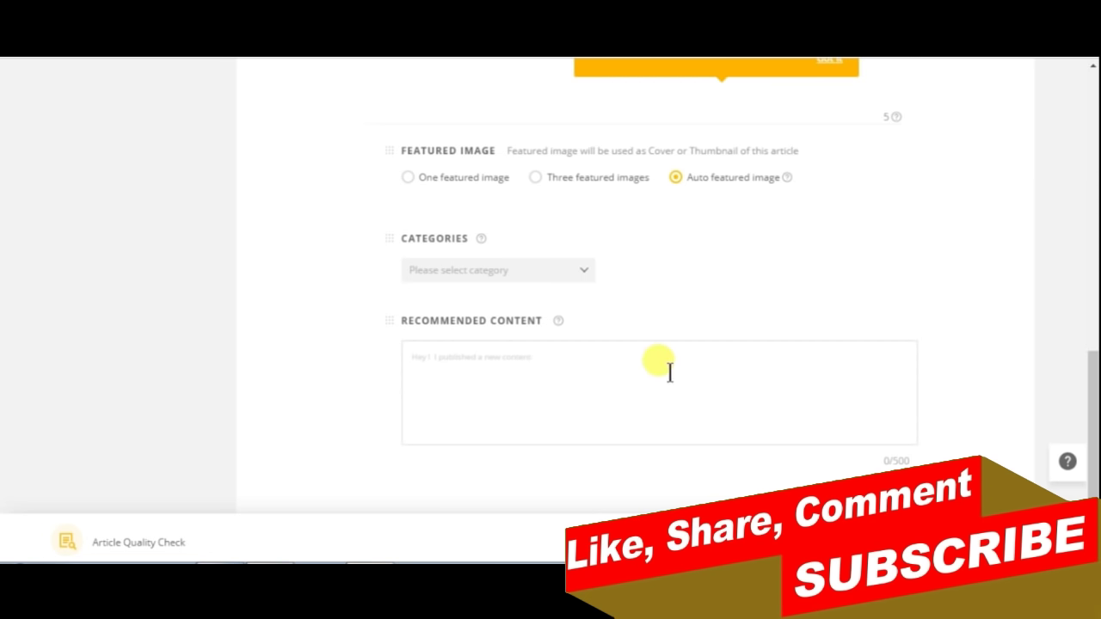
pyautogui.scroll(10, 669, 365)
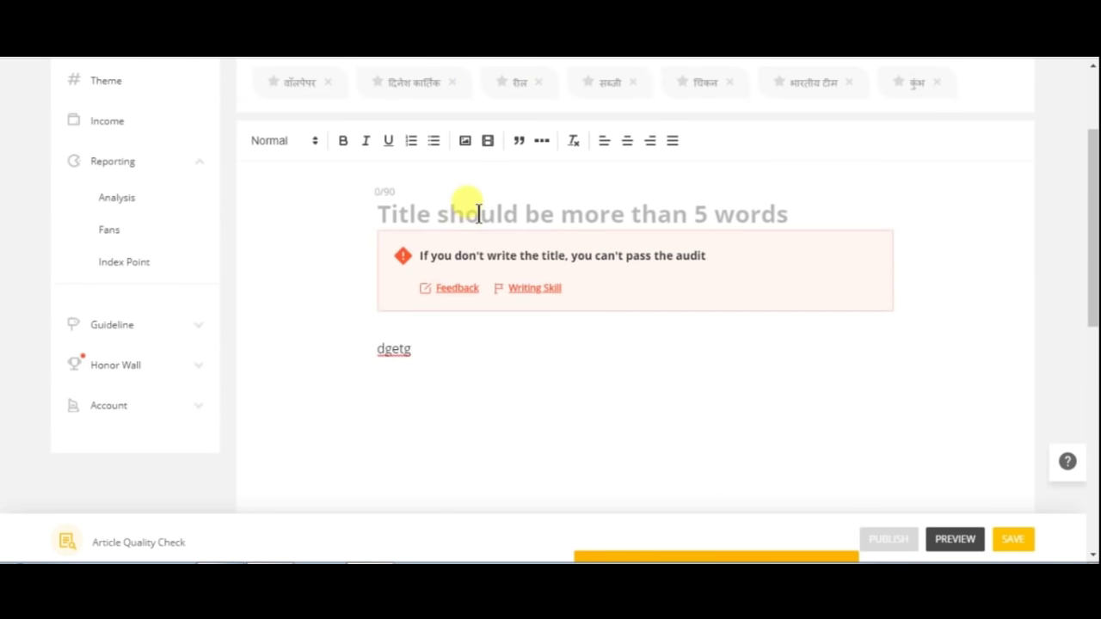
# - Fill in the title "At the age of 30 years this south Indian actress looks extremely hot & bold, See her pics" and two body paragraphs
pyautogui.write('gegr3tg3t')
pyautogui.scroll(-10, 696, 376)
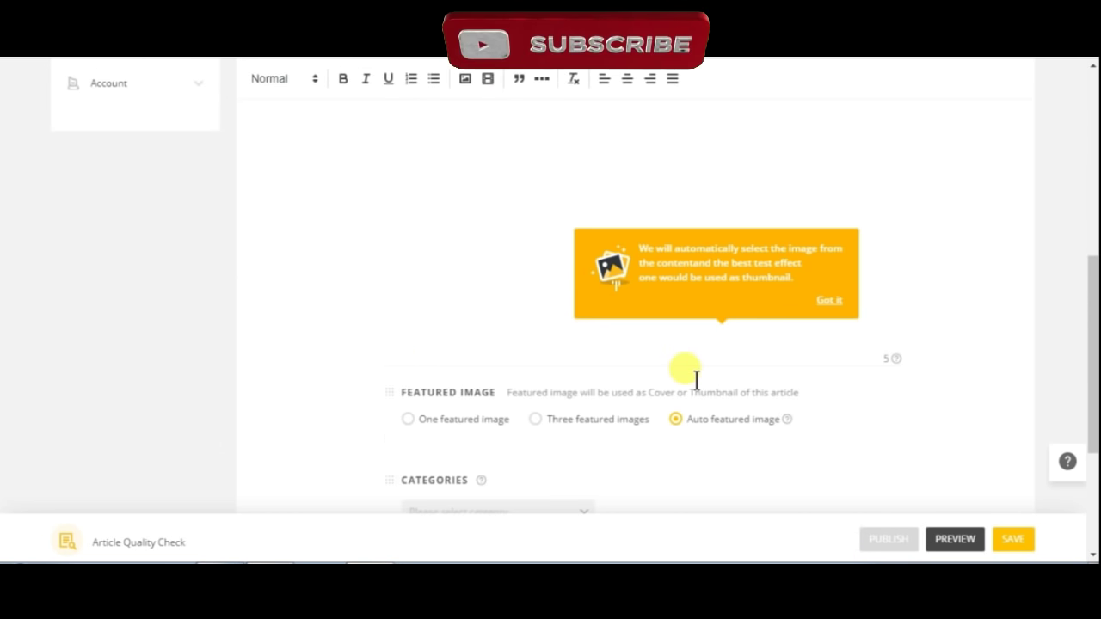
pyautogui.scroll(10, 688, 339)
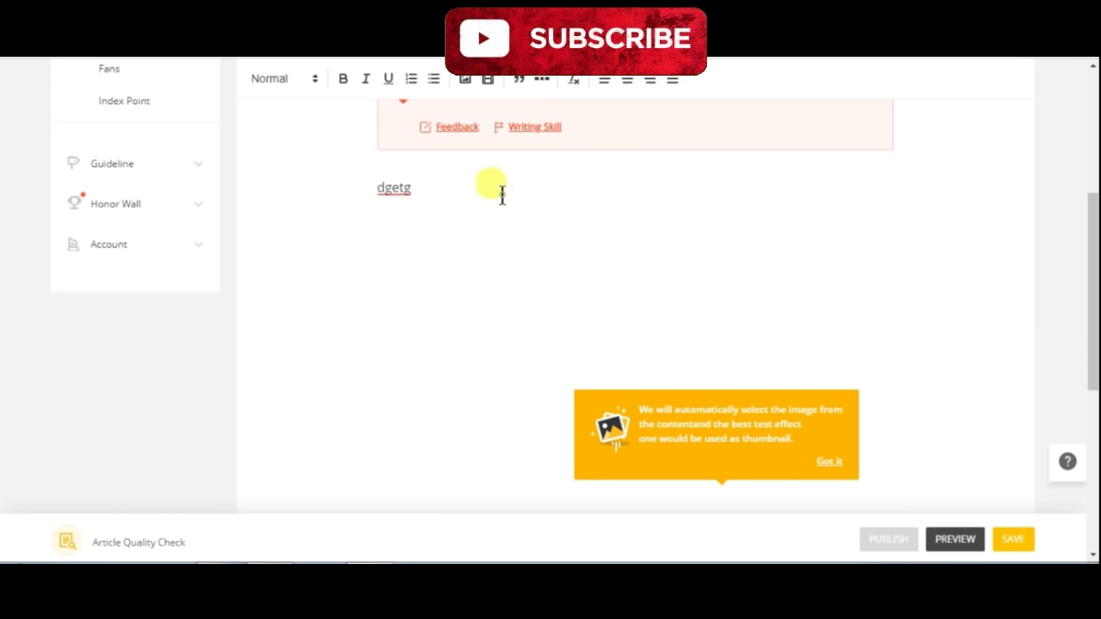
pyautogui.write('rthtrwhgwth4')
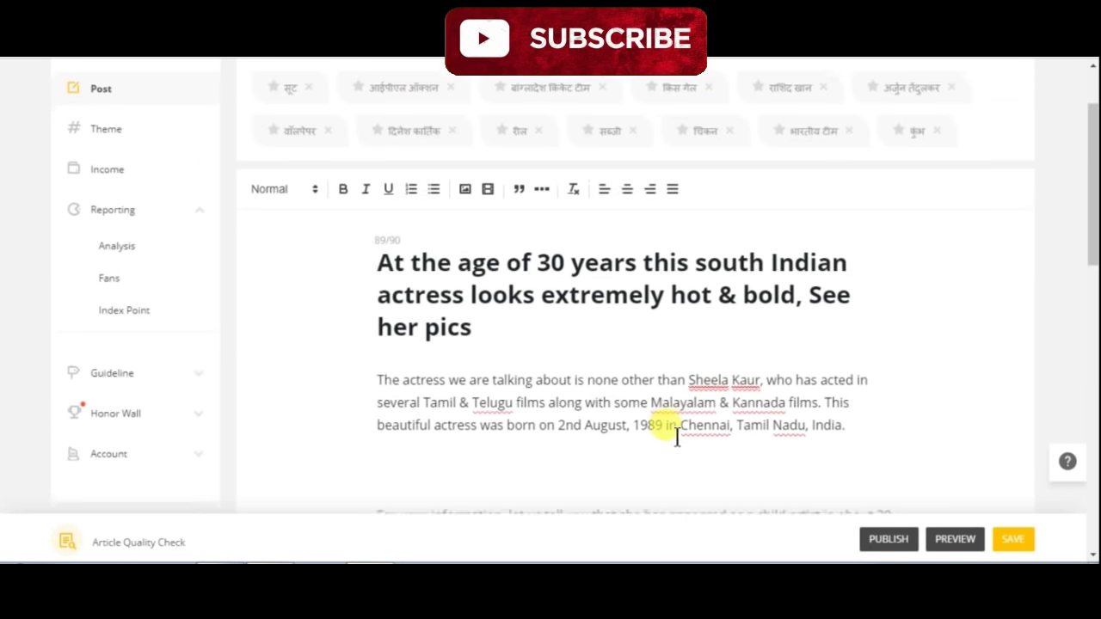
# - Try to publish the article and read back through its body paragraphs and title
pyautogui.scroll(-8, 663, 430)
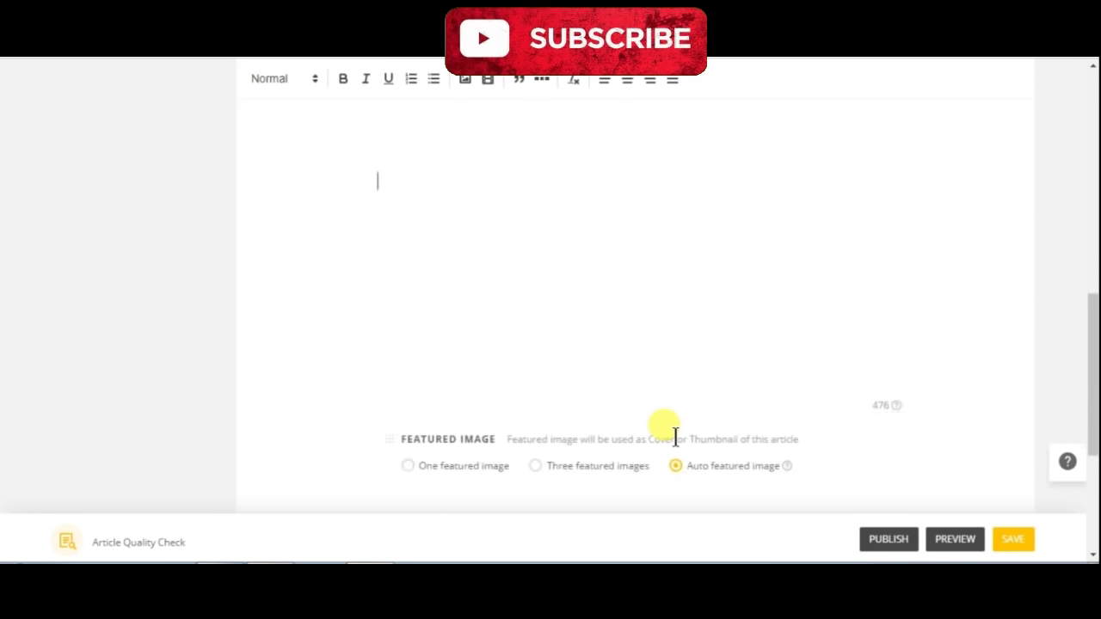
pyautogui.click(884, 541)
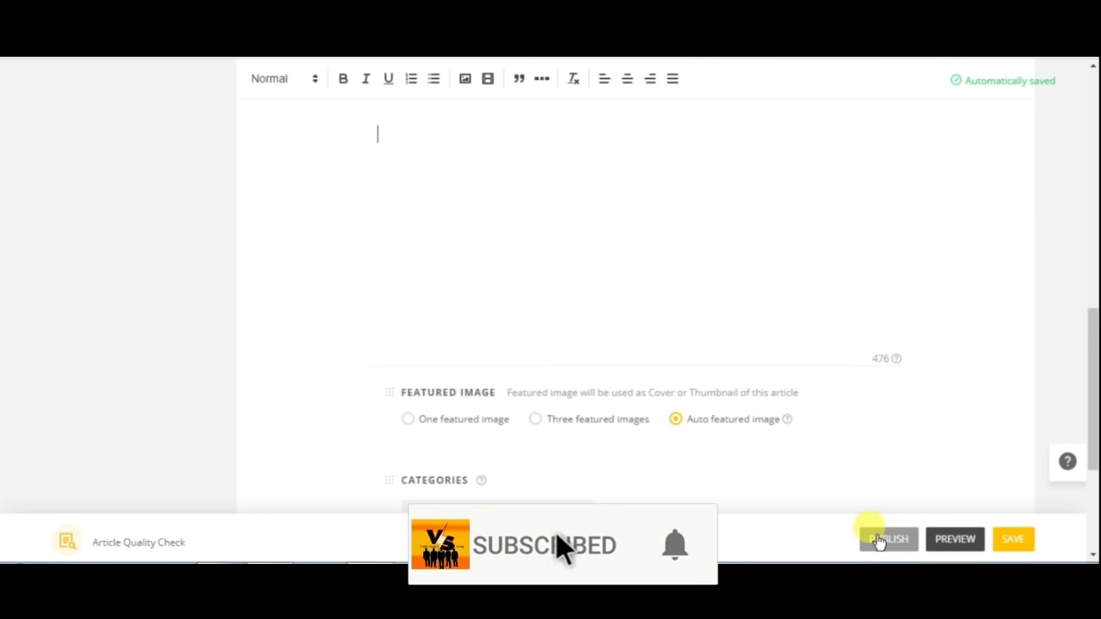
pyautogui.scroll(3, 533, 196)
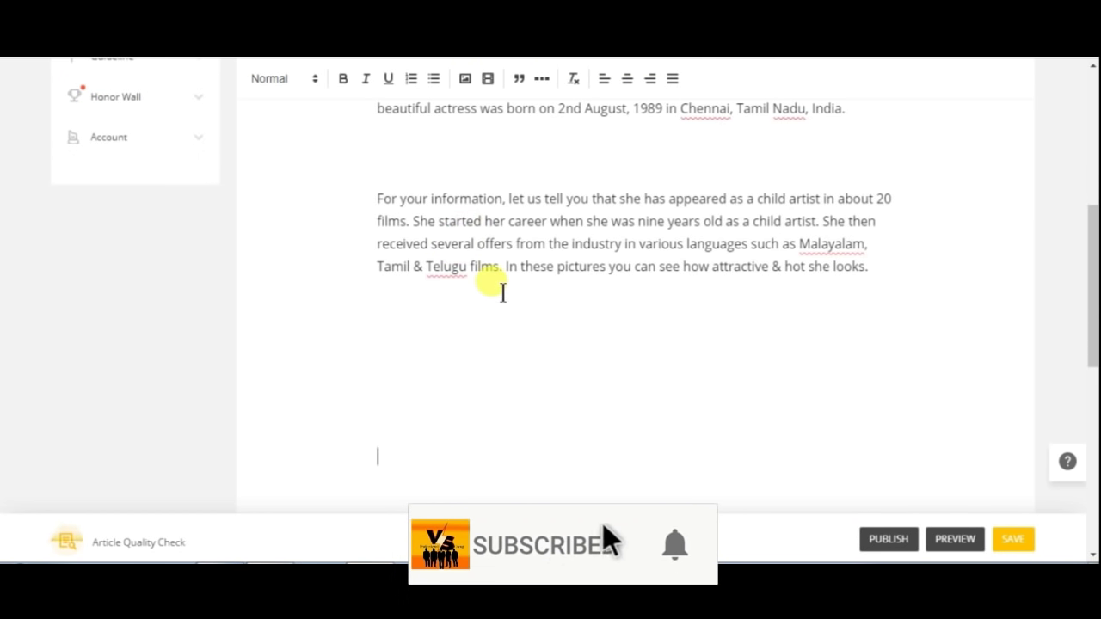
pyautogui.scroll(2, 470, 407)
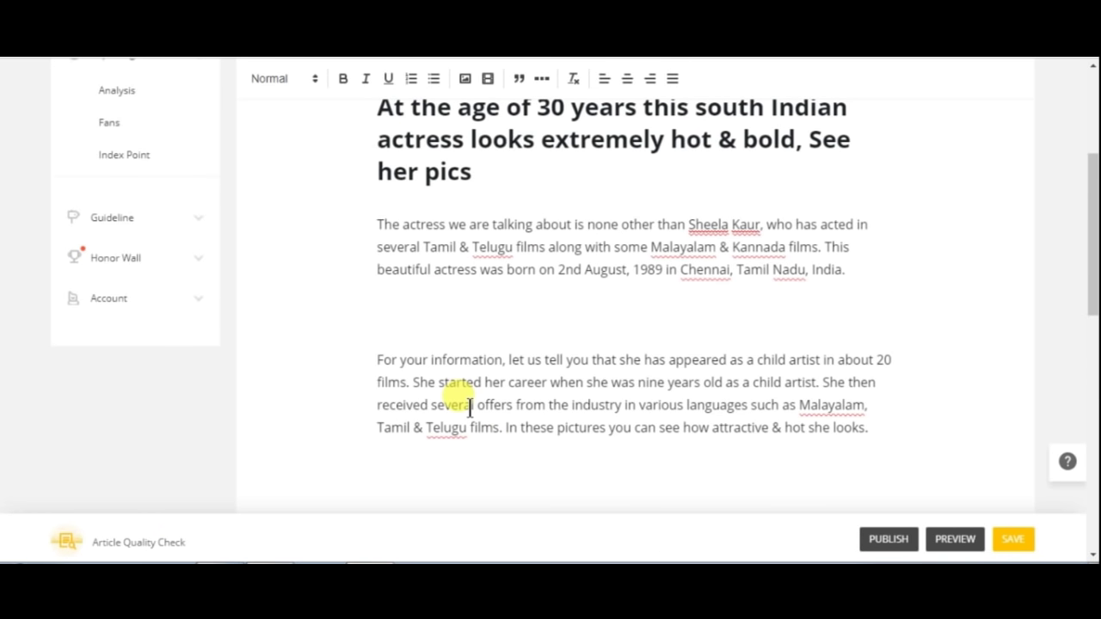
pyautogui.scroll(2, 470, 407)
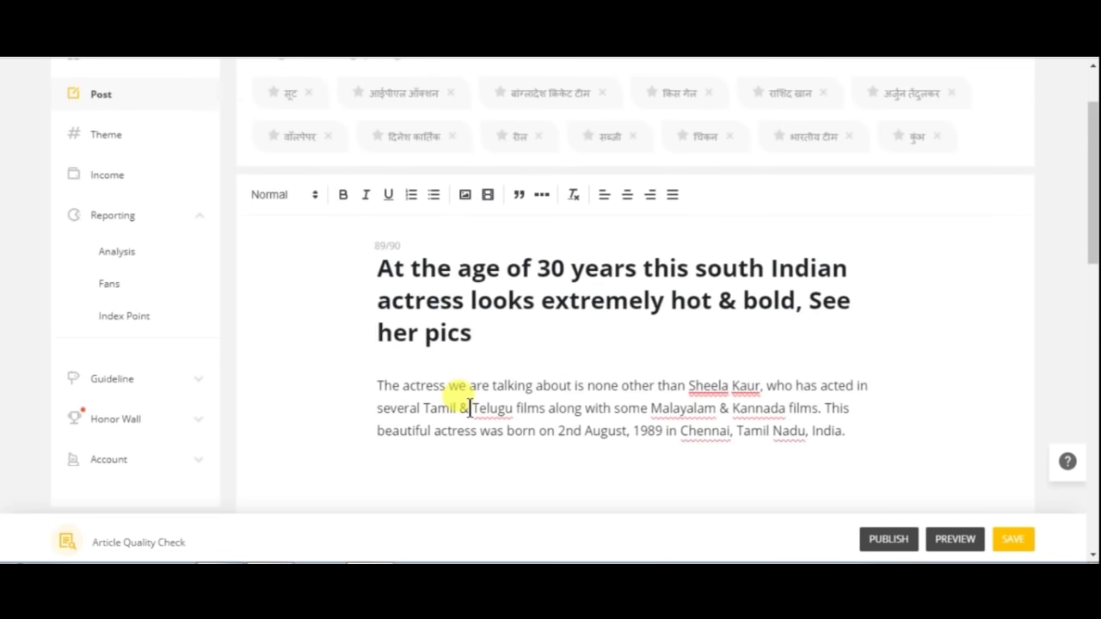
# - Open the list of posts, dismiss the translation prompt, and examine each article's status, view statistics and available actions
pyautogui.click(92, 100)
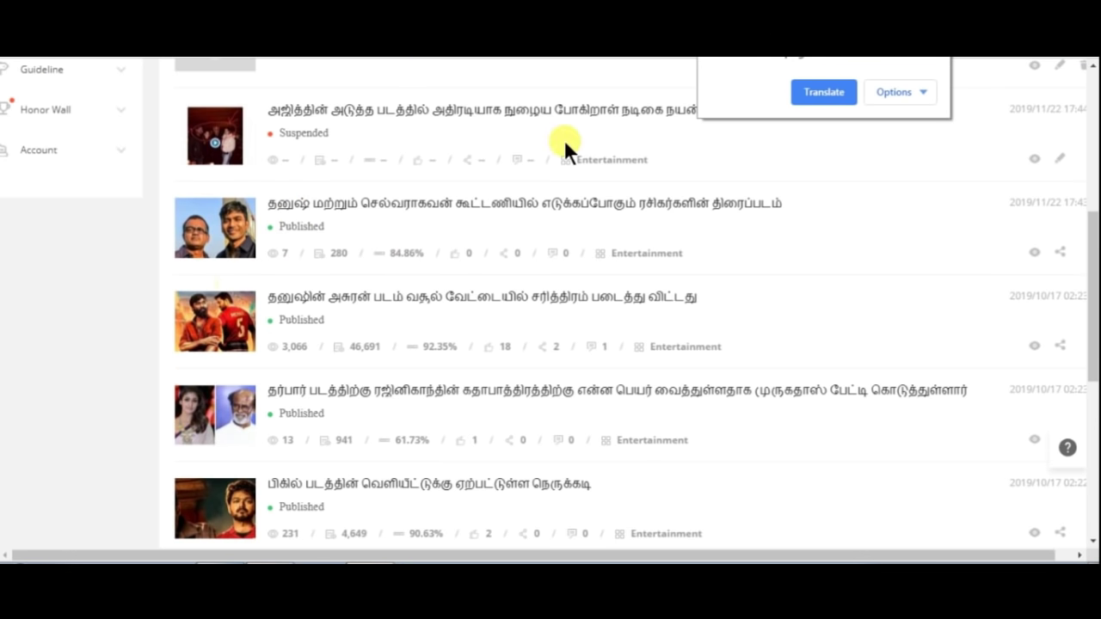
pyautogui.click(941, 60)
pyautogui.scroll(1, 293, 326)
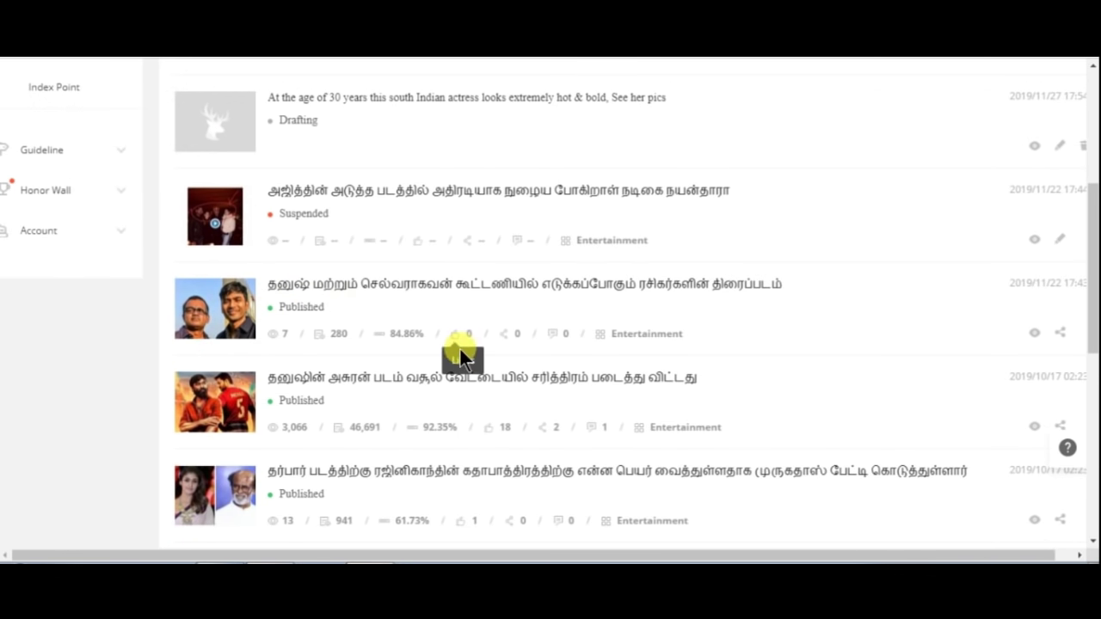
pyautogui.scroll(2, 435, 333)
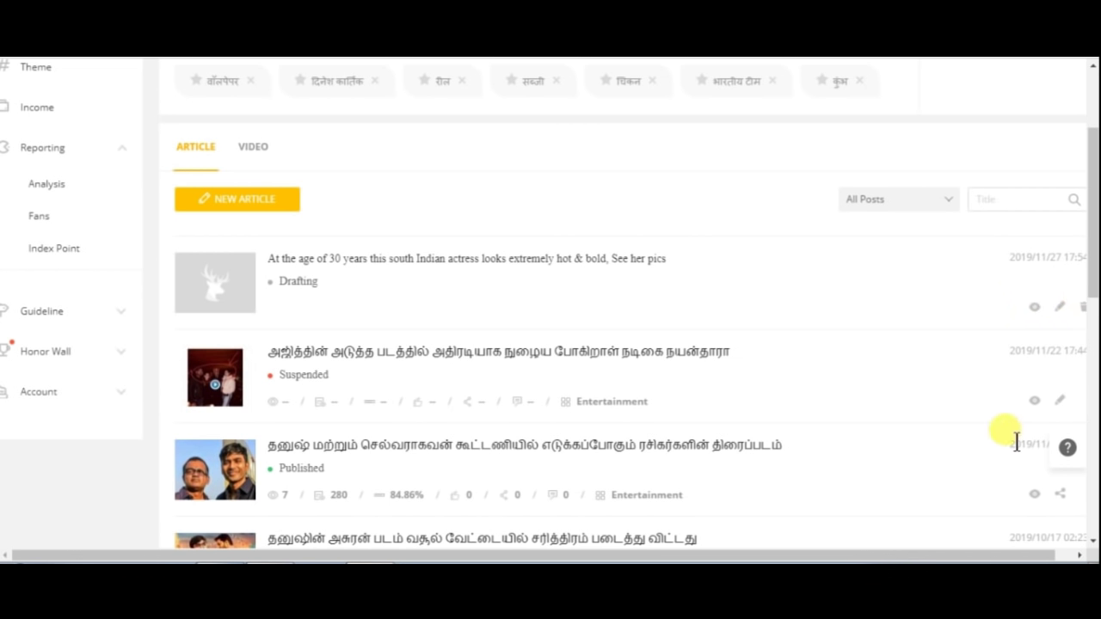
pyautogui.scroll(-2, 852, 437)
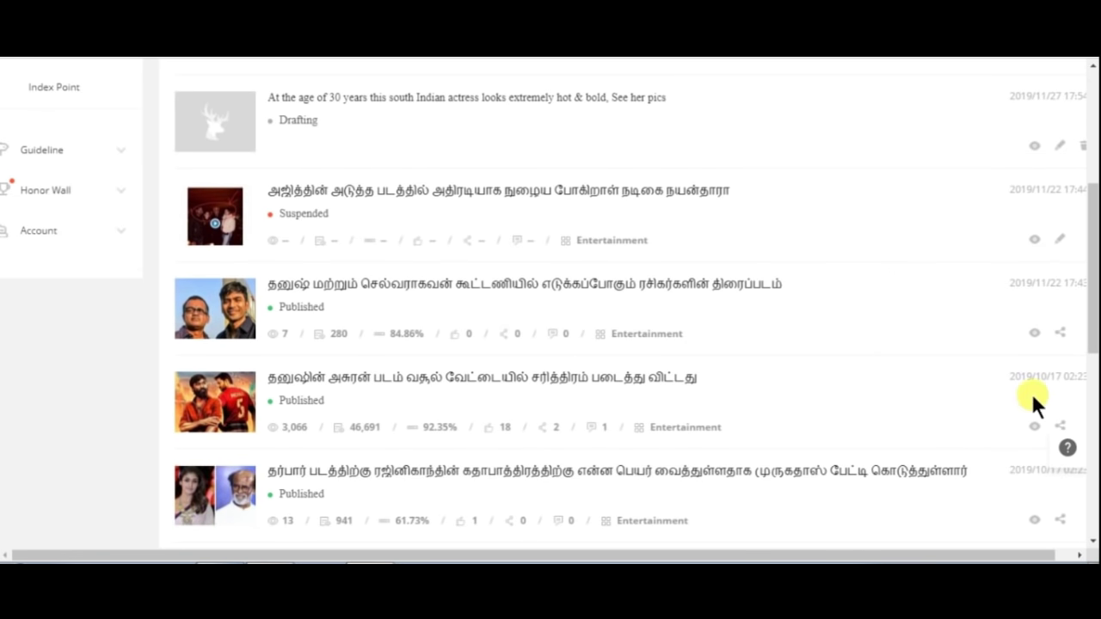
# - Preview the published article about the film Asuran, examine how its title, images, captions and paragraphs are arranged, and close the preview
pyautogui.click(1033, 425)
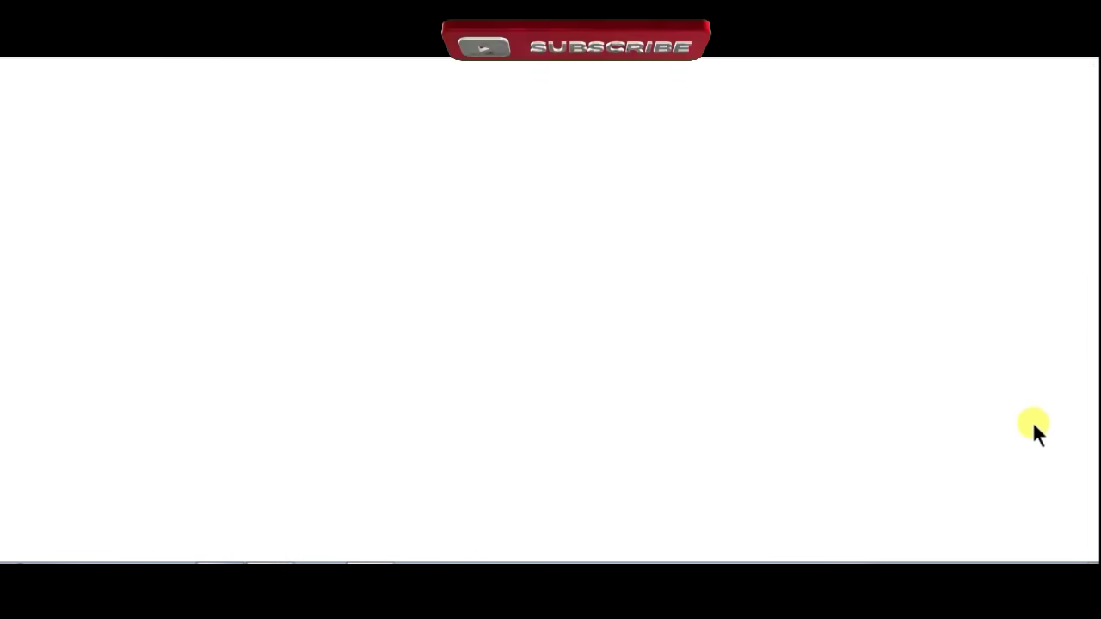
pyautogui.scroll(-4, 634, 315)
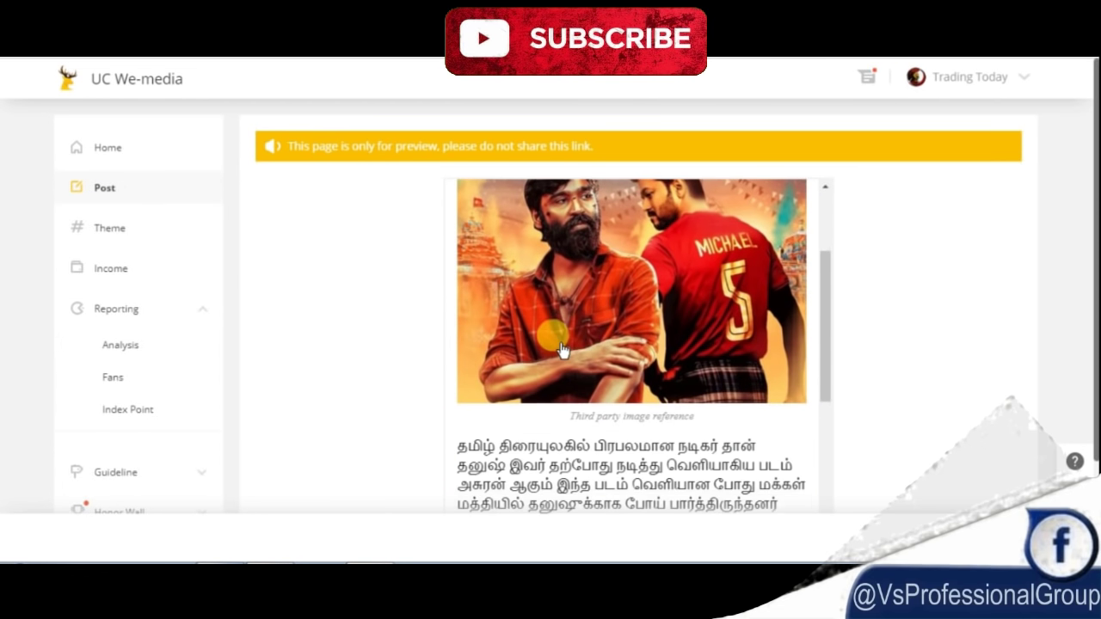
pyautogui.scroll(-5, 560, 348)
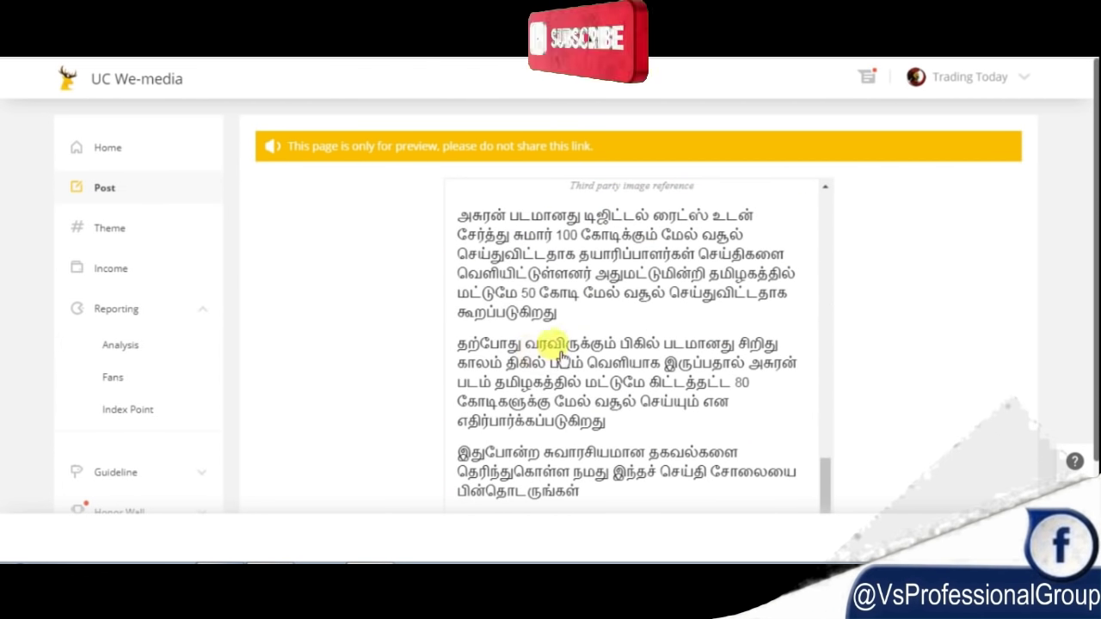
pyautogui.scroll(8, 524, 384)
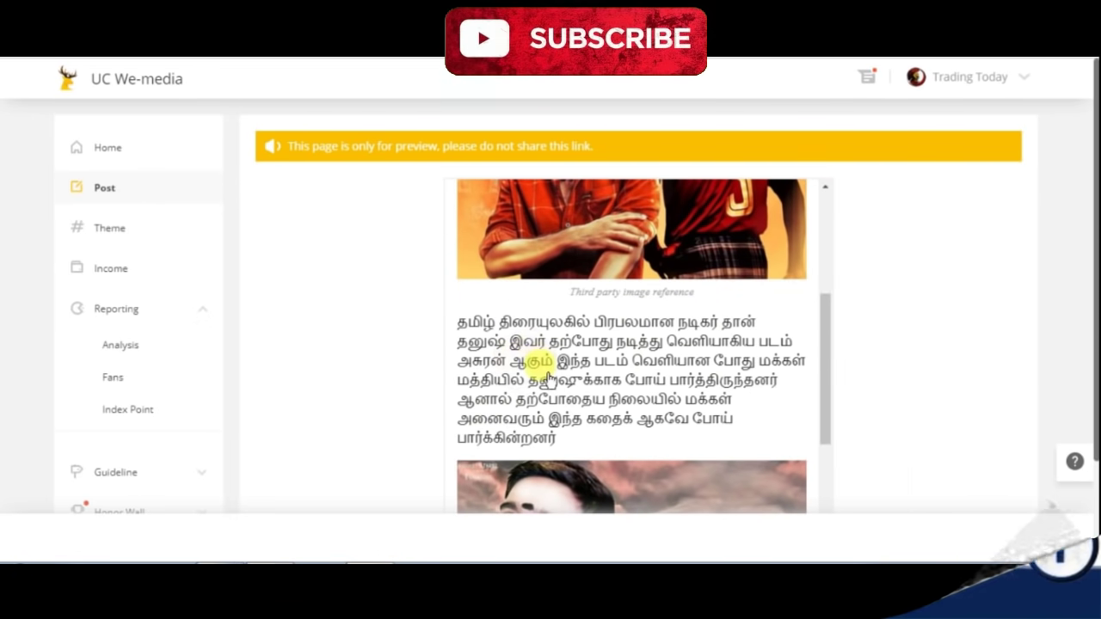
pyautogui.scroll(3, 548, 380)
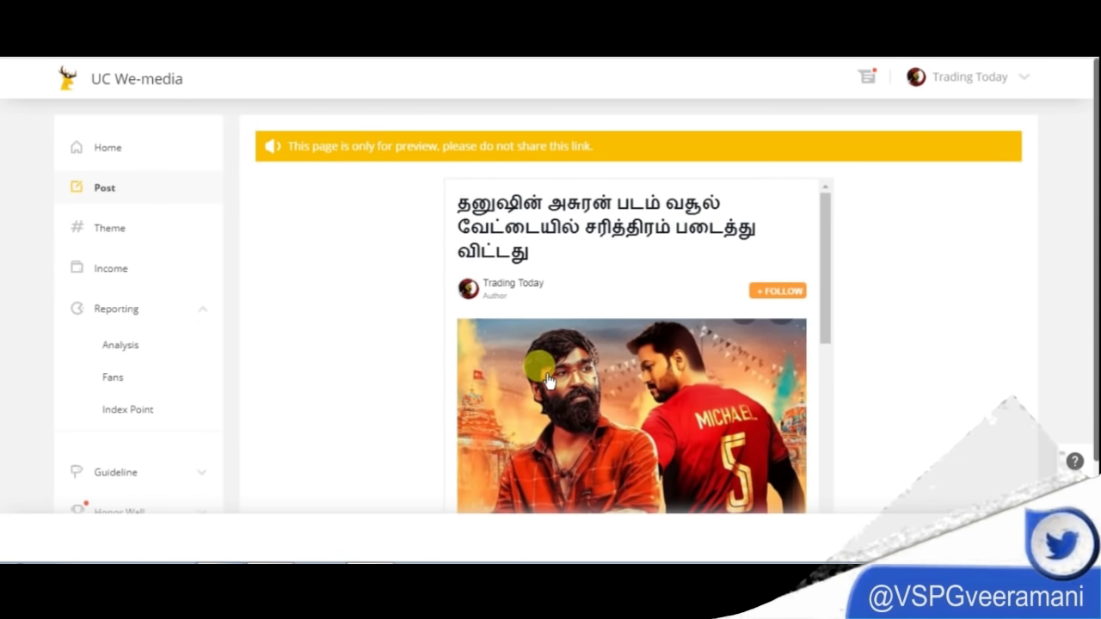
pyautogui.scroll(-4, 547, 380)
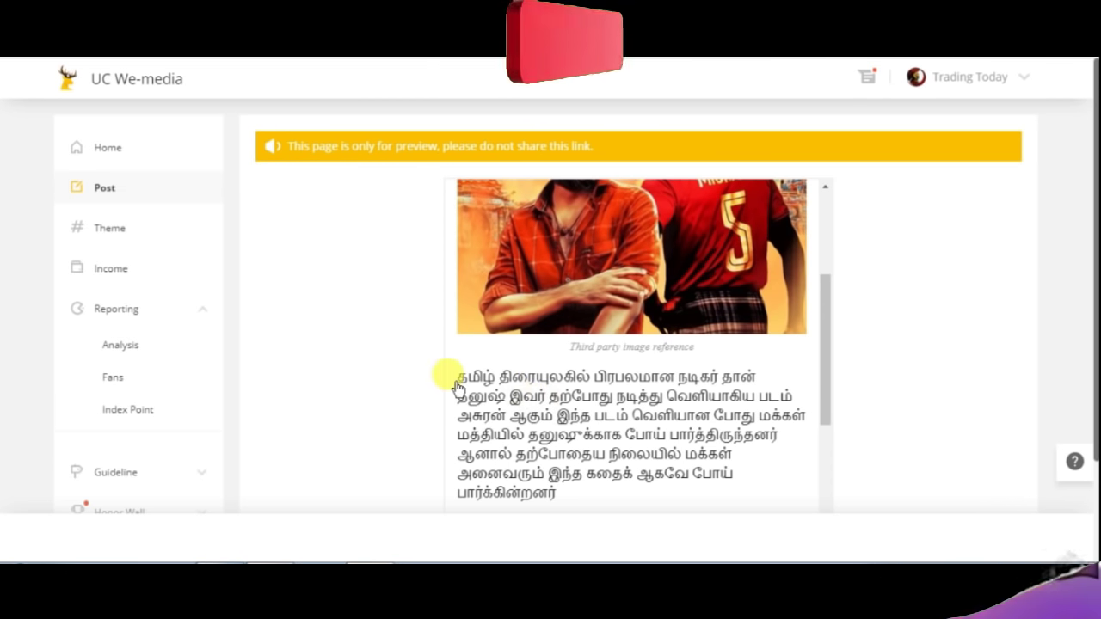
pyautogui.scroll(-3, 636, 443)
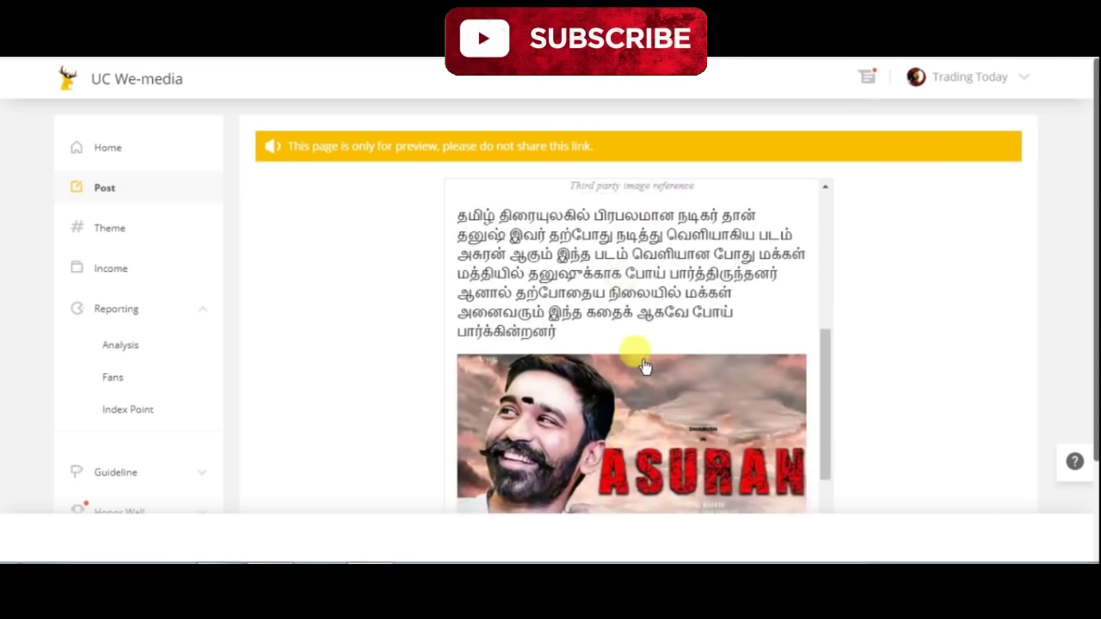
pyautogui.scroll(1, 617, 358)
pyautogui.scroll(3, 620, 364)
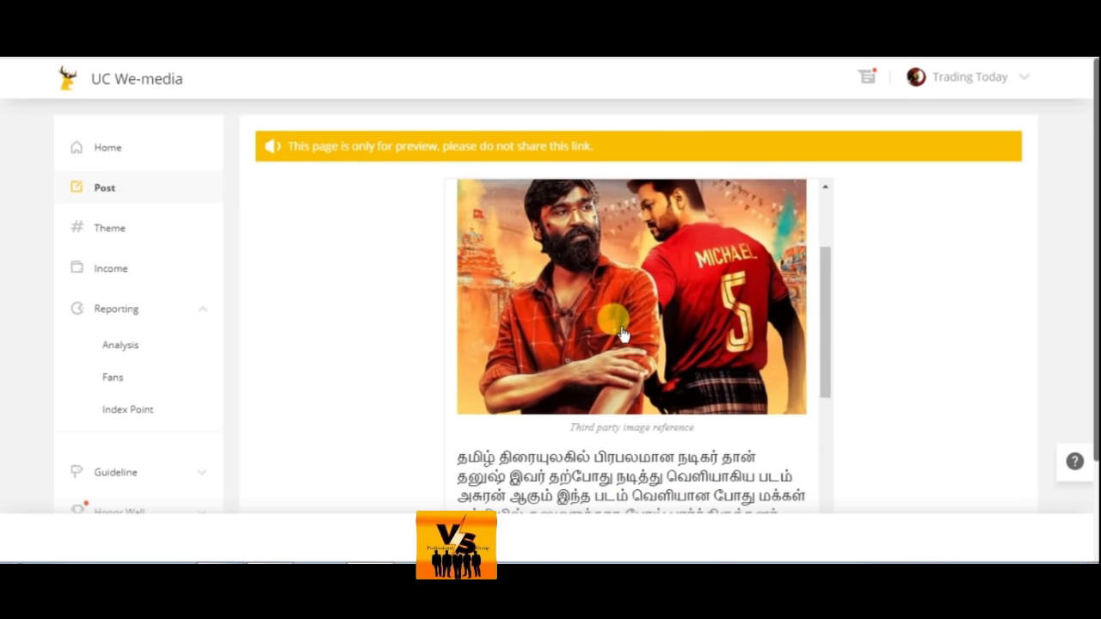
pyautogui.scroll(-5, 622, 335)
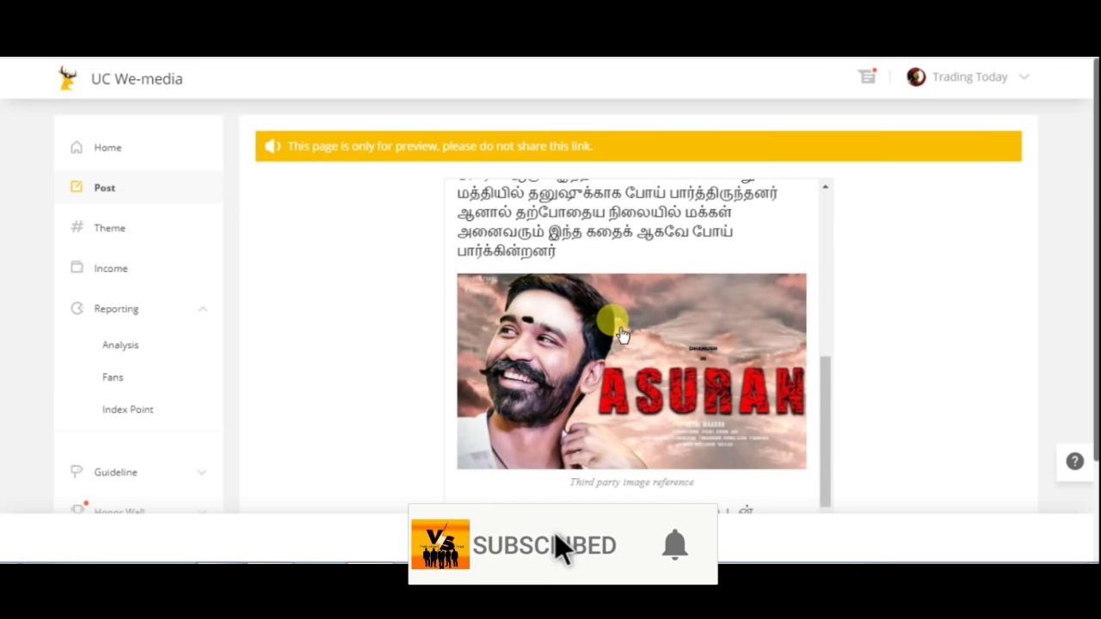
pyautogui.hotkey('ctrl', 'w')
# - Review the posted articles, look at the list of posted videos, and return to the article list
pyautogui.scroll(-3, 370, 322)
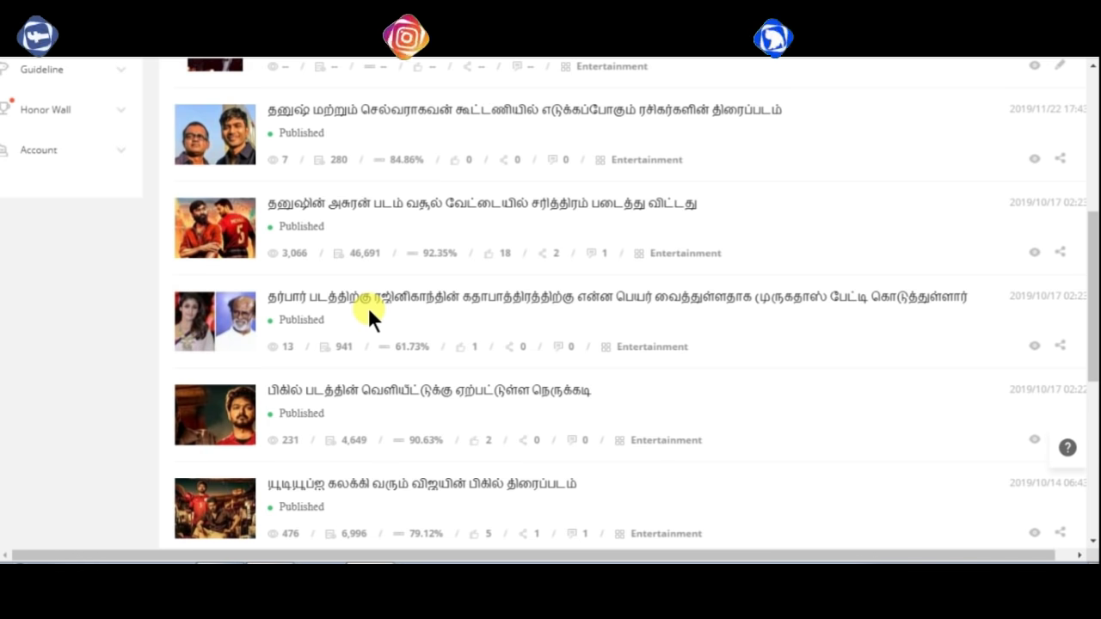
pyautogui.scroll(1, 368, 309)
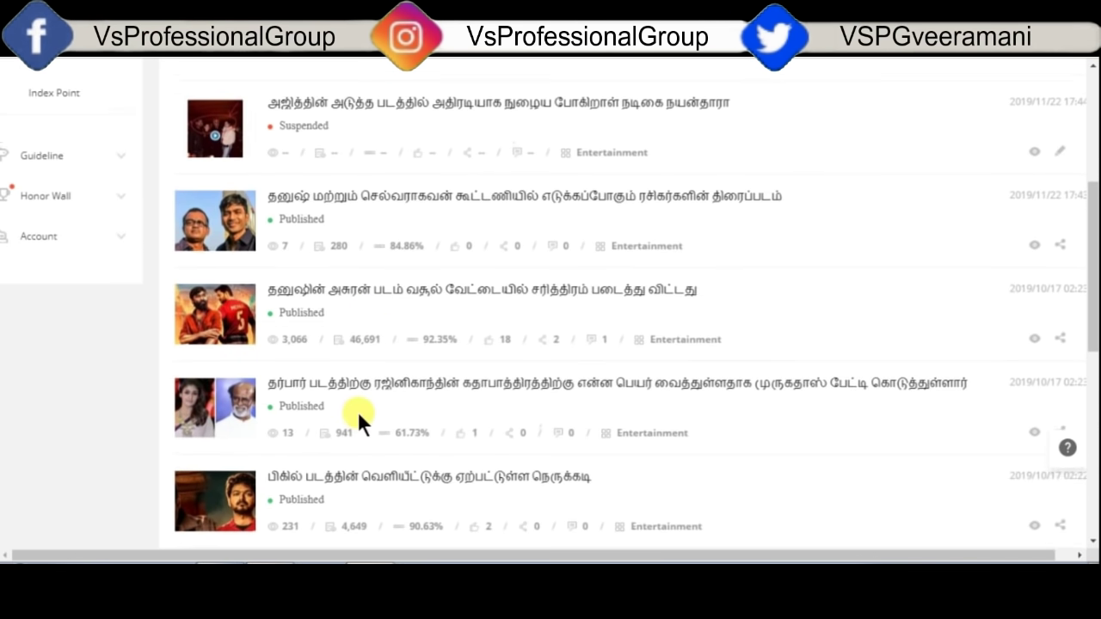
pyautogui.scroll(2, 357, 411)
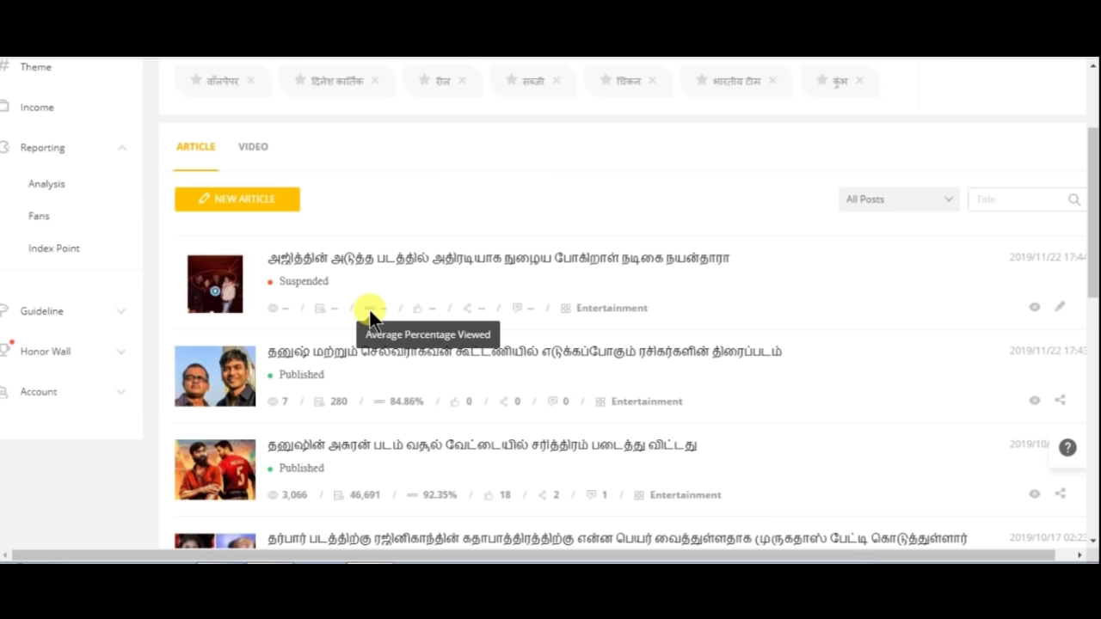
pyautogui.click(249, 146)
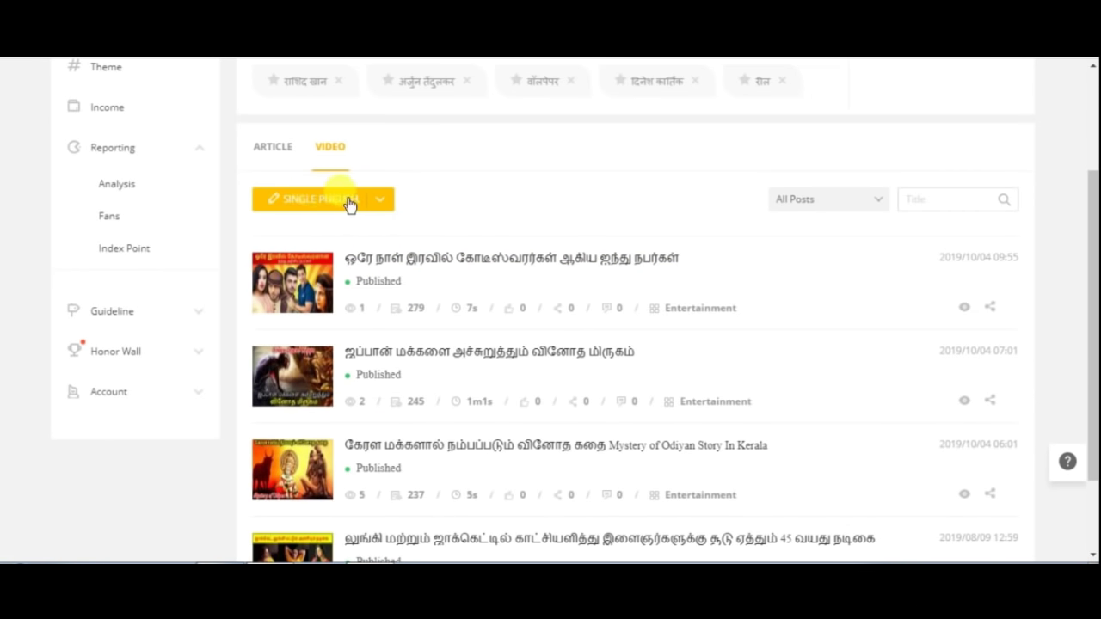
pyautogui.click(261, 147)
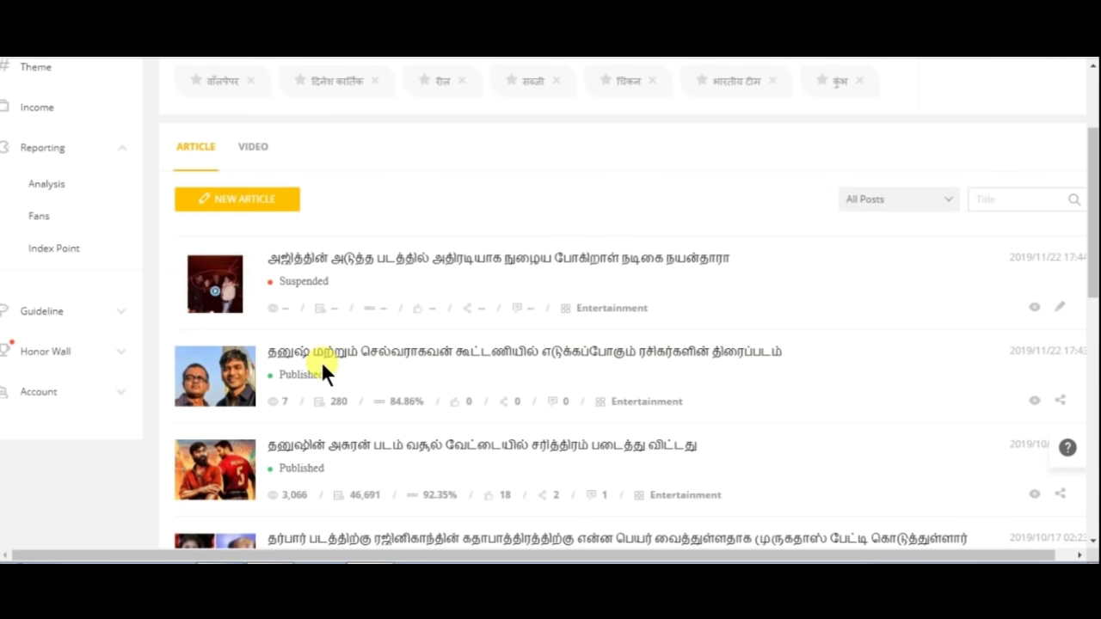
pyautogui.scroll(3, 318, 365)
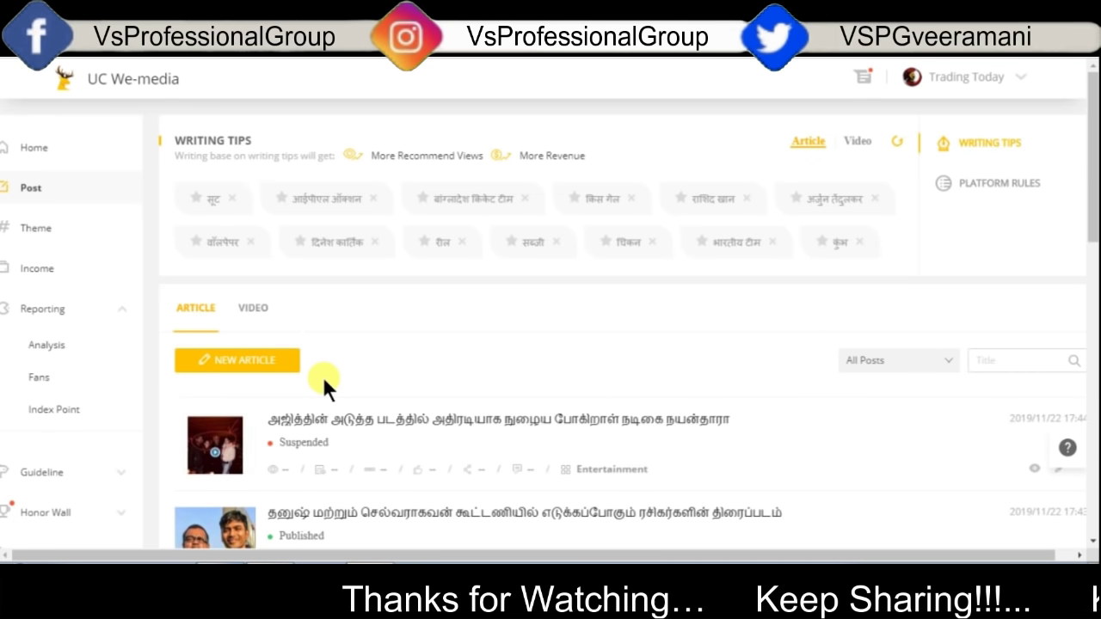
# - Open the suspended article for editing and read the reason given for its rejection
pyautogui.scroll(-2, 322, 404)
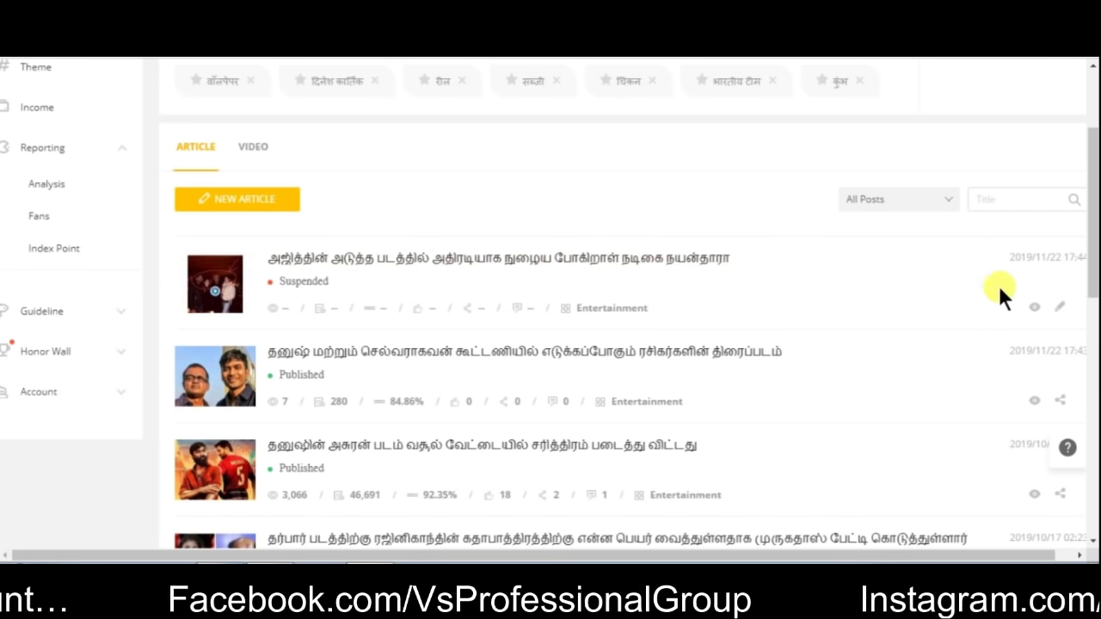
pyautogui.click(1060, 309)
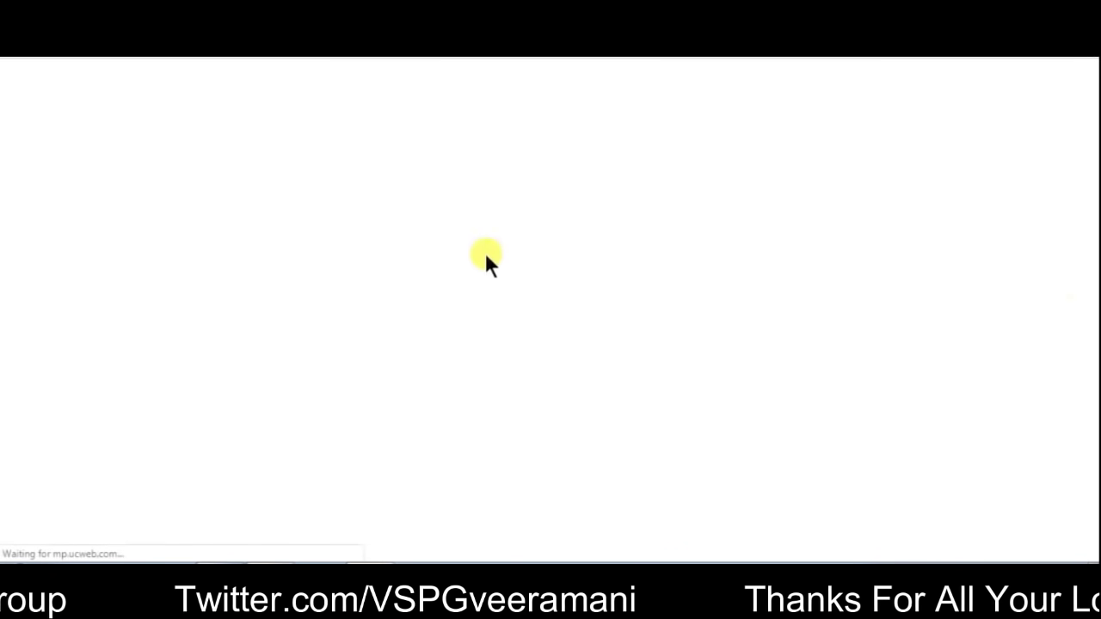
pyautogui.scroll(-3, 564, 338)
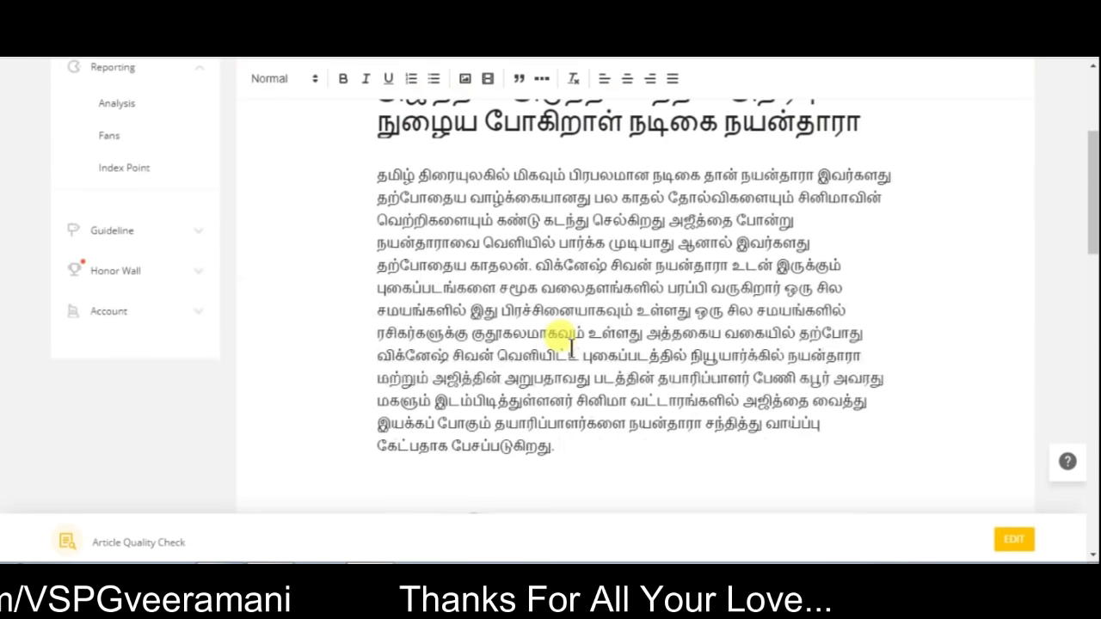
pyautogui.scroll(3, 470, 87)
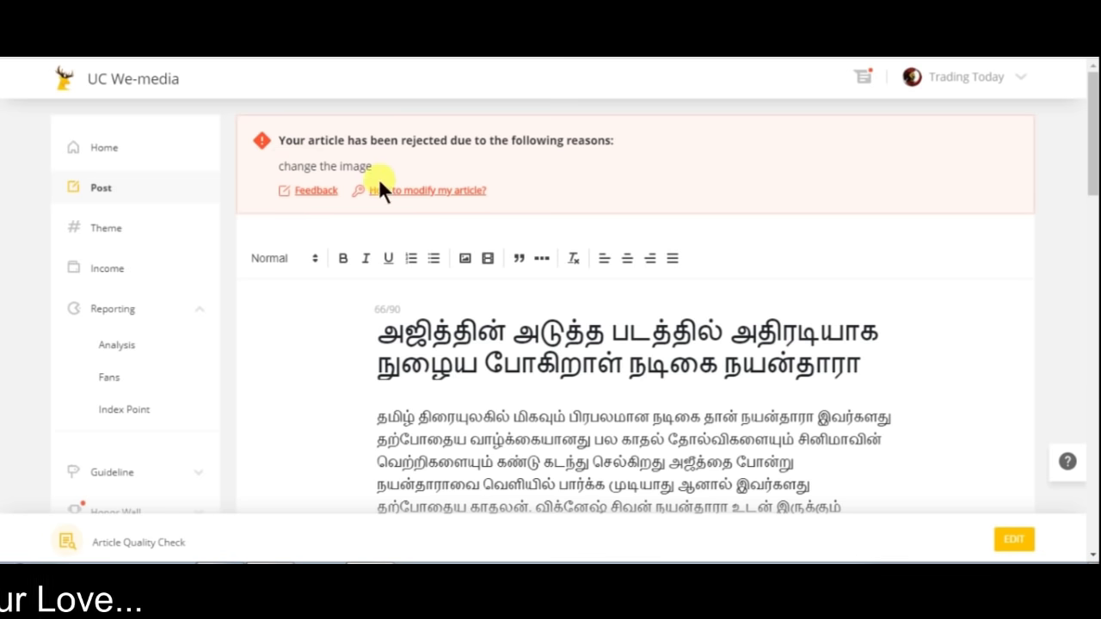
pyautogui.scroll(-1, 501, 391)
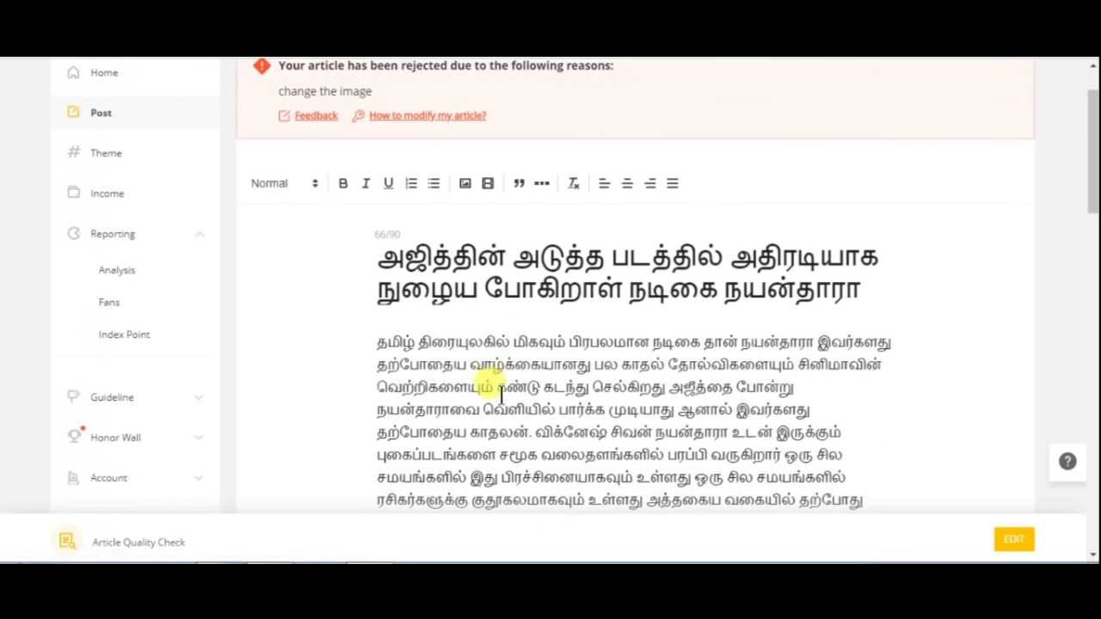
# - Delete the middle portion of the suspended article's body paragraph, from after "புகைப்படங்" through "தயாரிப்"
pyautogui.scroll(-3, 490, 369)
pyautogui.moveTo(457, 206); pyautogui.dragTo(548, 332)
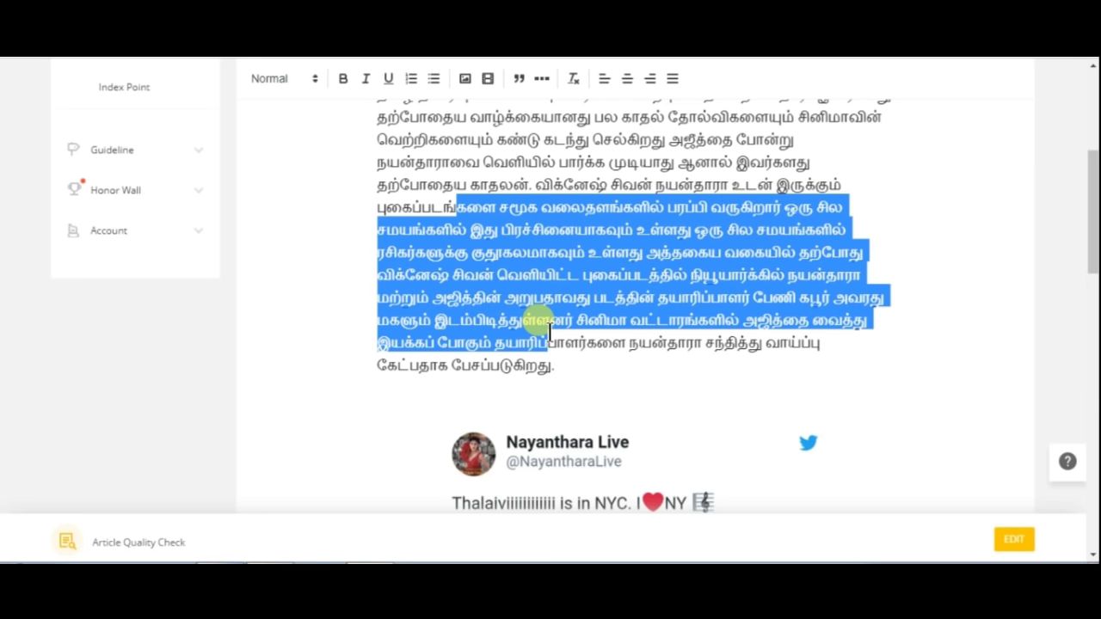
pyautogui.press('BackSpace')
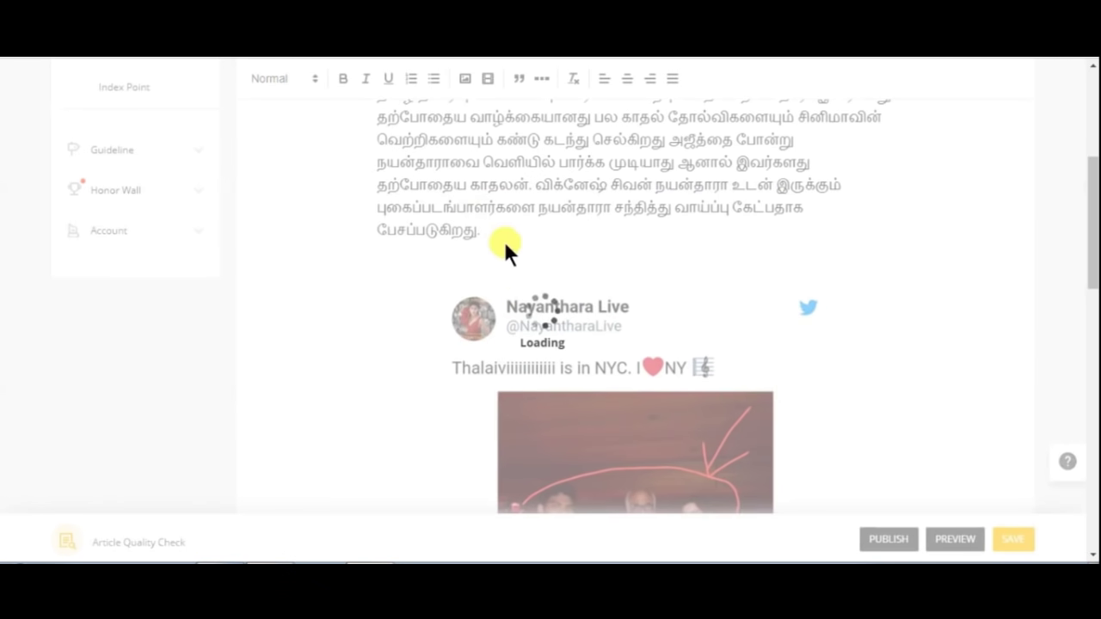
pyautogui.scroll(-1, 860, 405)
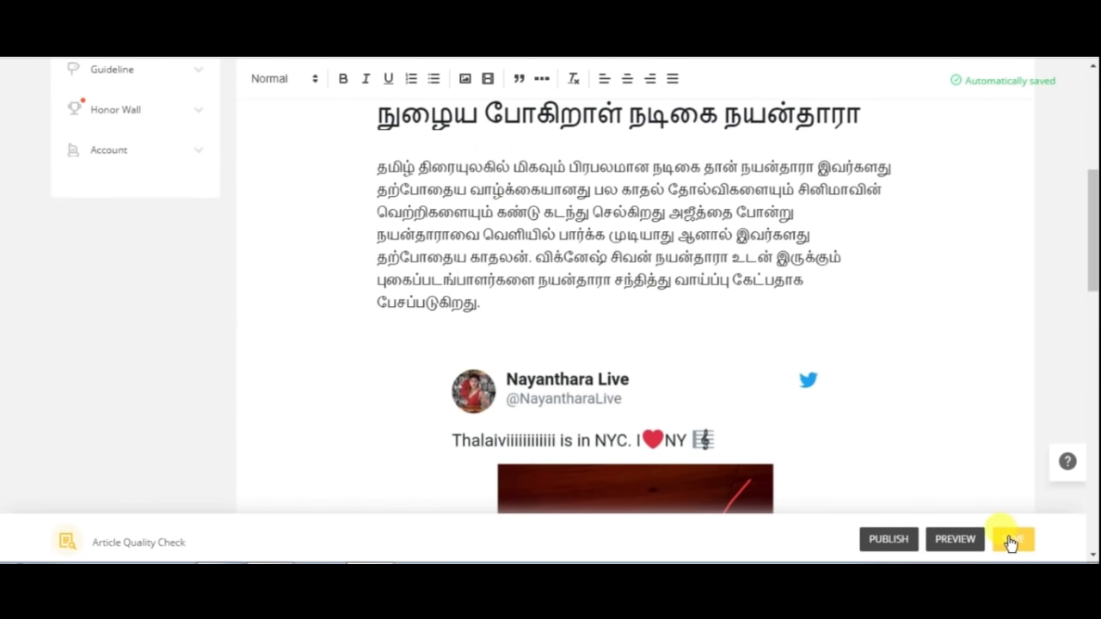
# - Save the edited article as a draft, and delete that draft from the article list
pyautogui.click(1010, 540)
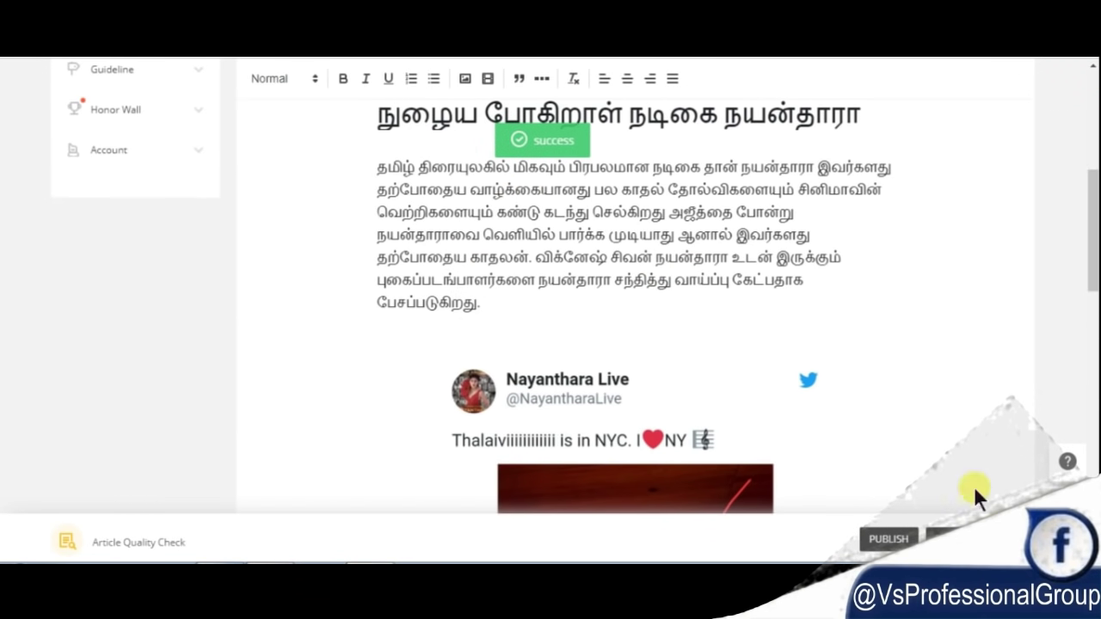
pyautogui.click(102, 187)
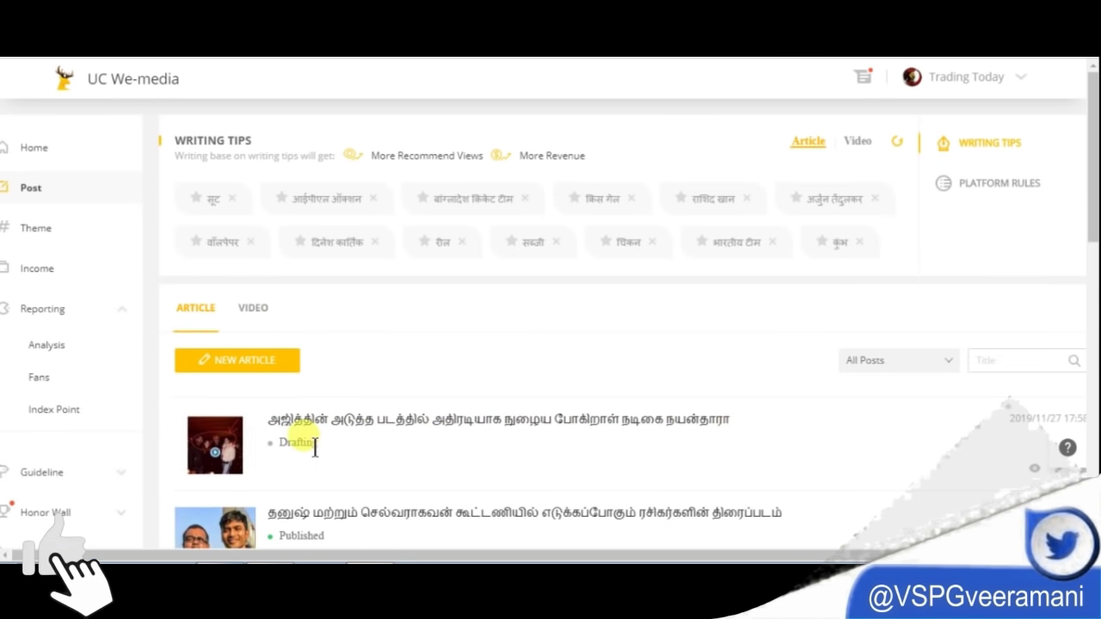
pyautogui.click(1077, 471)
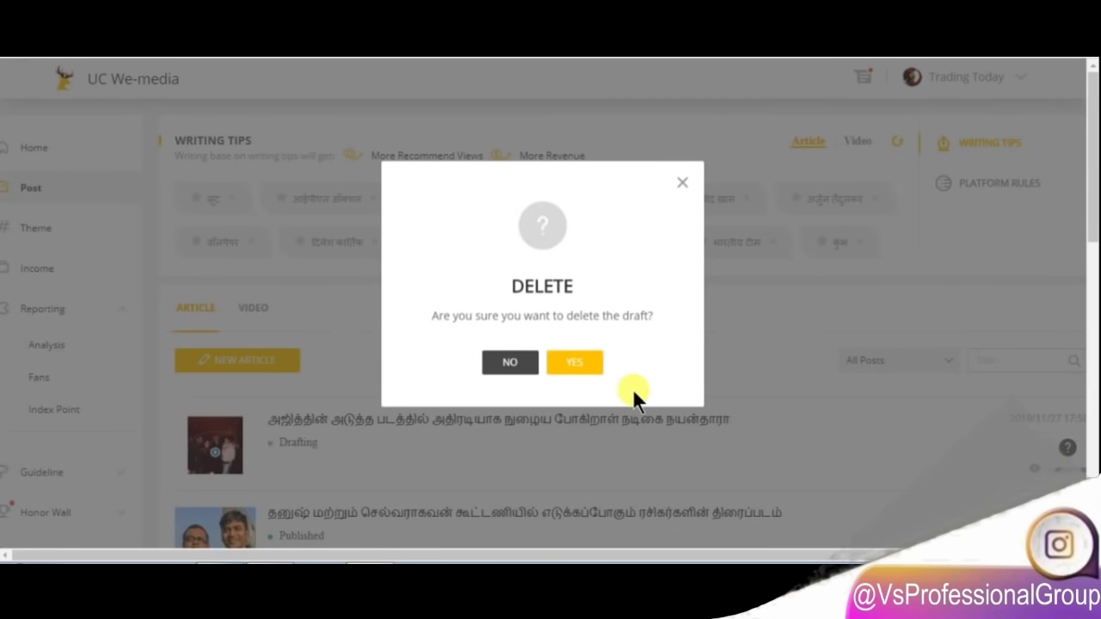
pyautogui.click(576, 362)
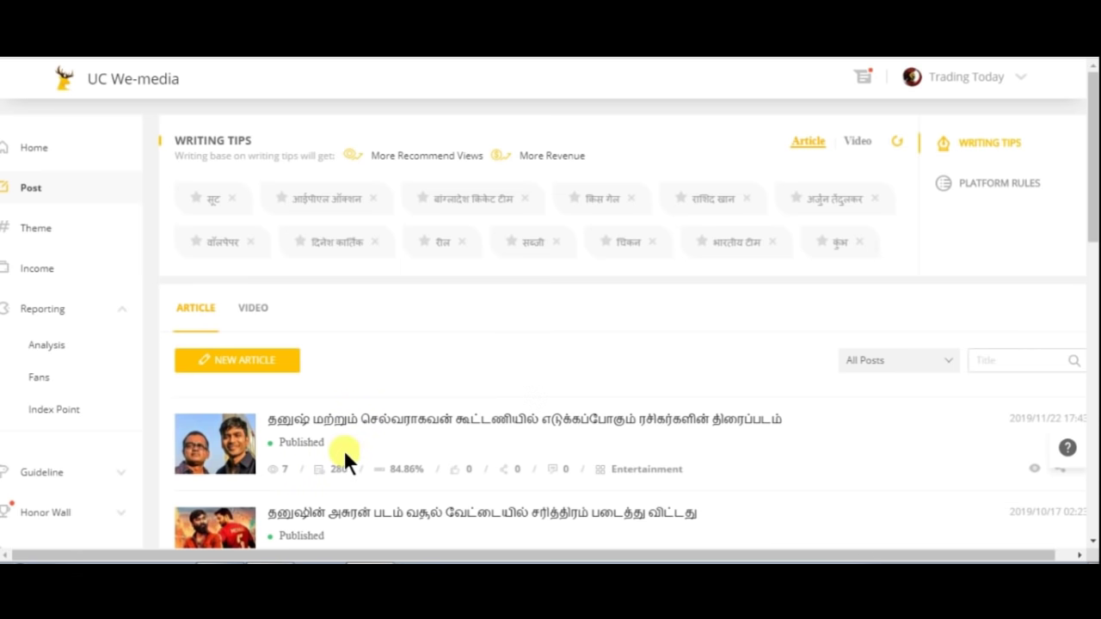
pyautogui.scroll(-1, 314, 456)
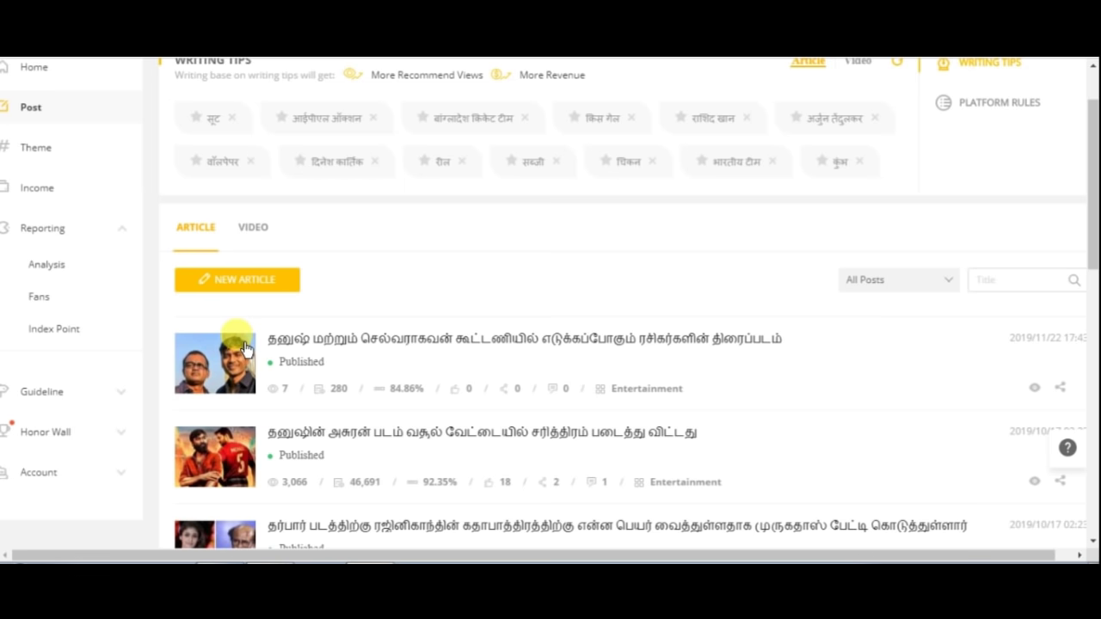
pyautogui.scroll(2, 313, 420)
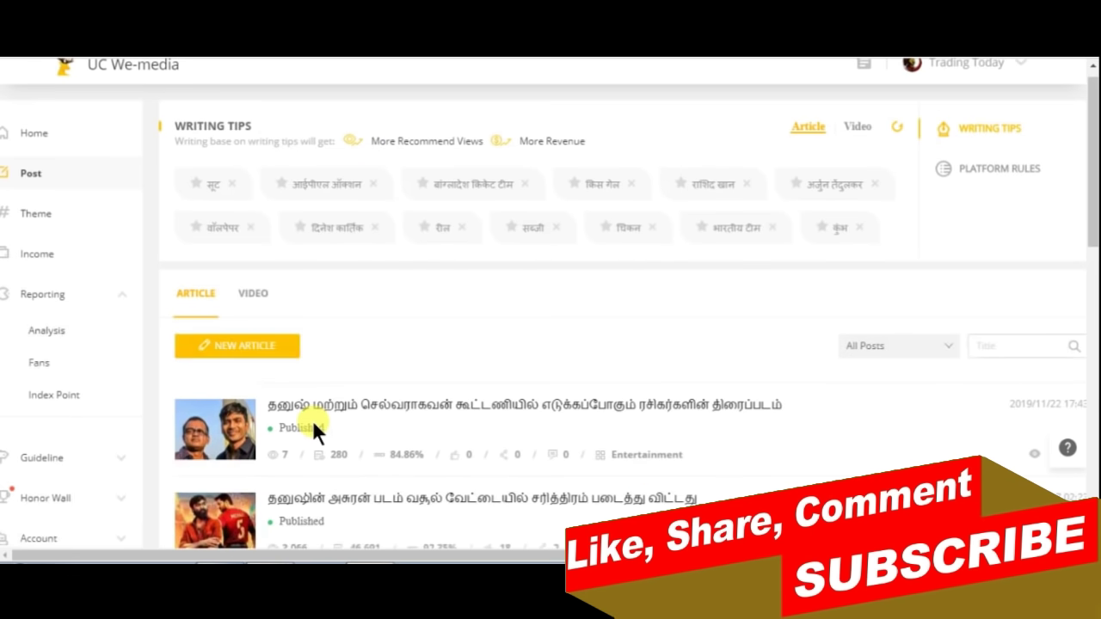
# - Open the home dashboard and review its statistics, recommended themes, hot topics, top VIP accounts and the account options
pyautogui.click(33, 153)
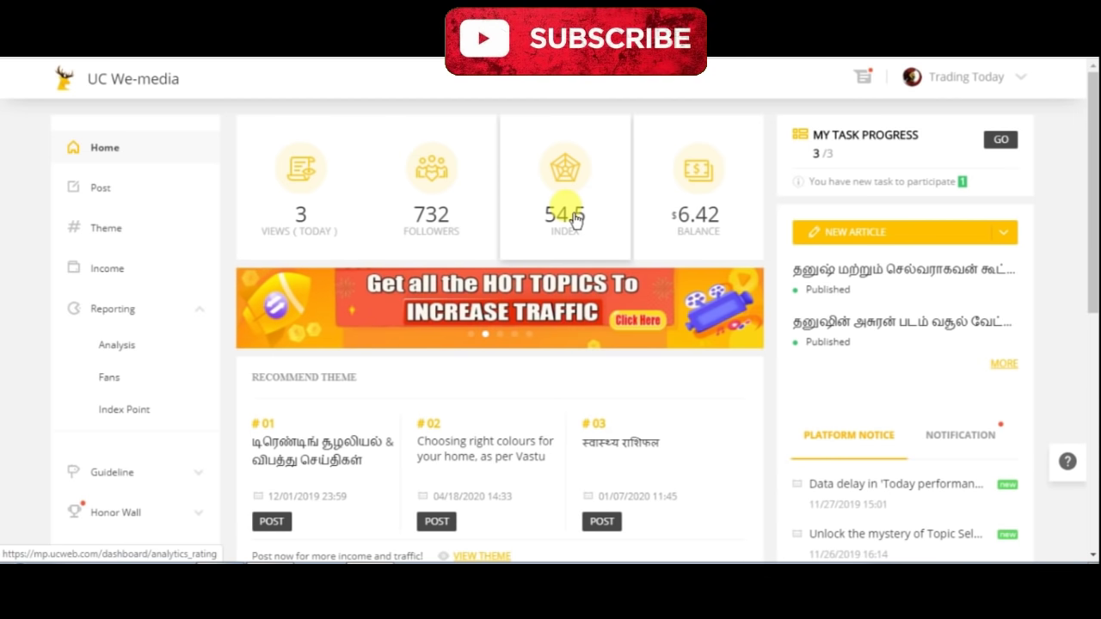
pyautogui.scroll(-4, 29, 430)
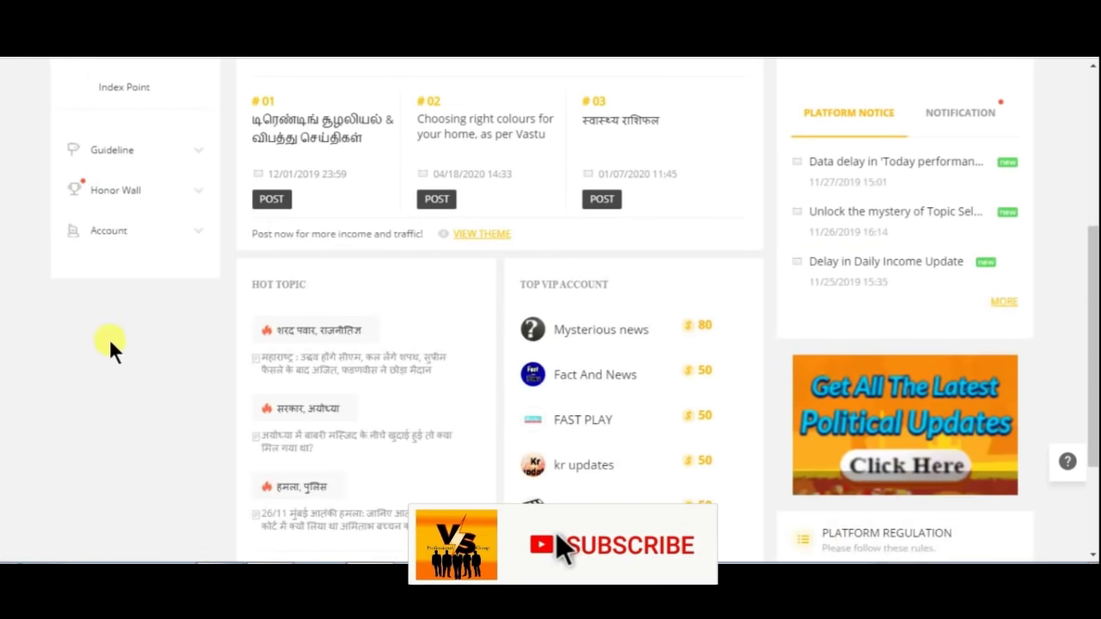
pyautogui.click(115, 231)
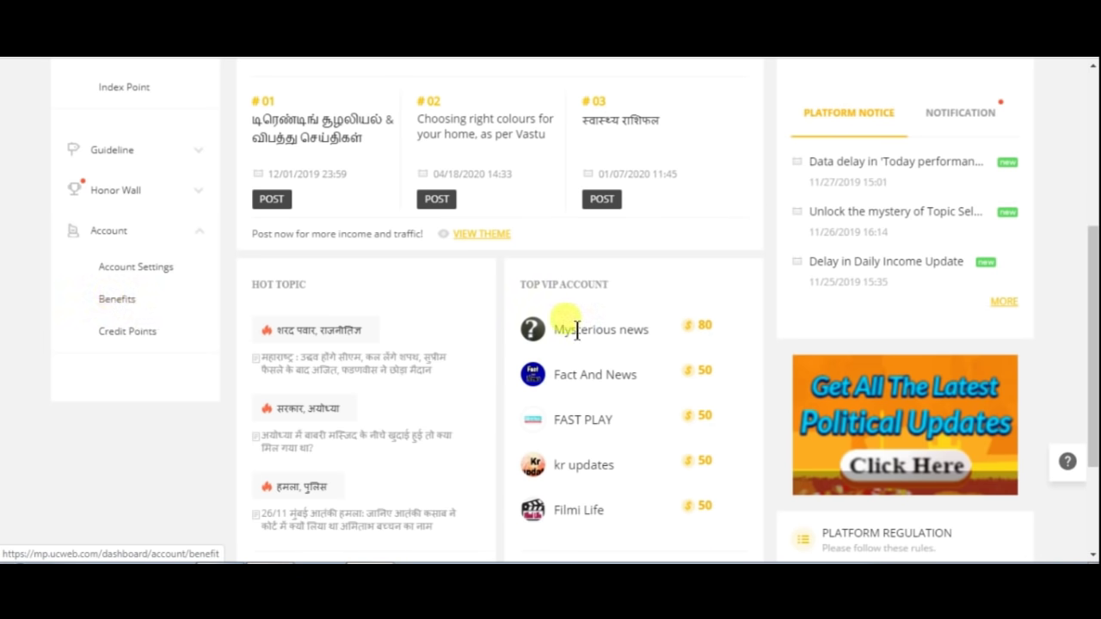
pyautogui.scroll(-2, 624, 345)
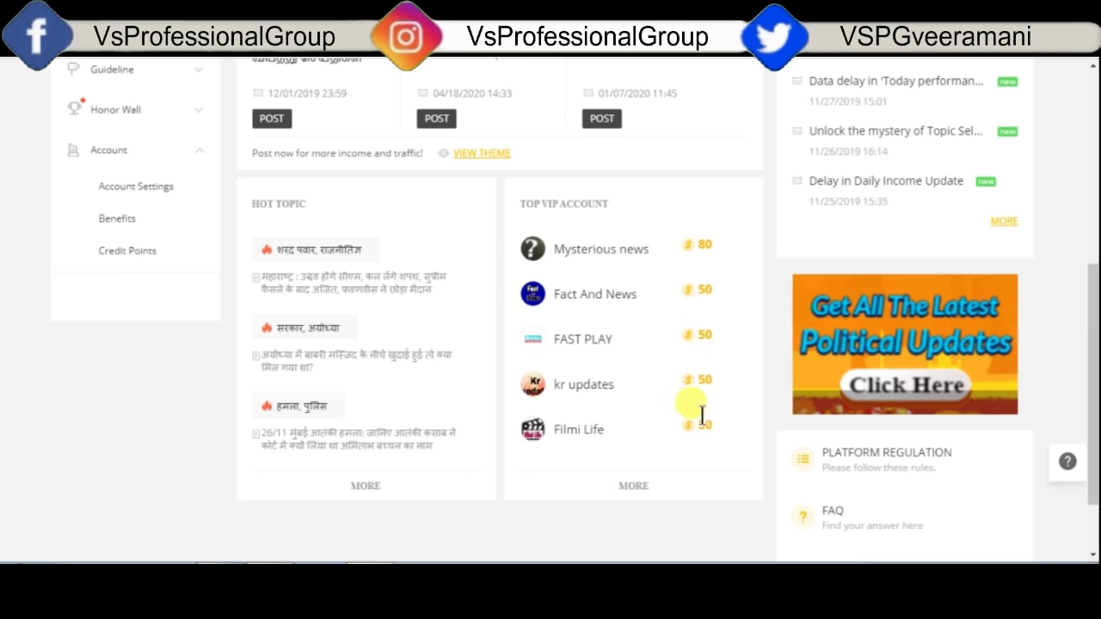
pyautogui.scroll(2, 648, 351)
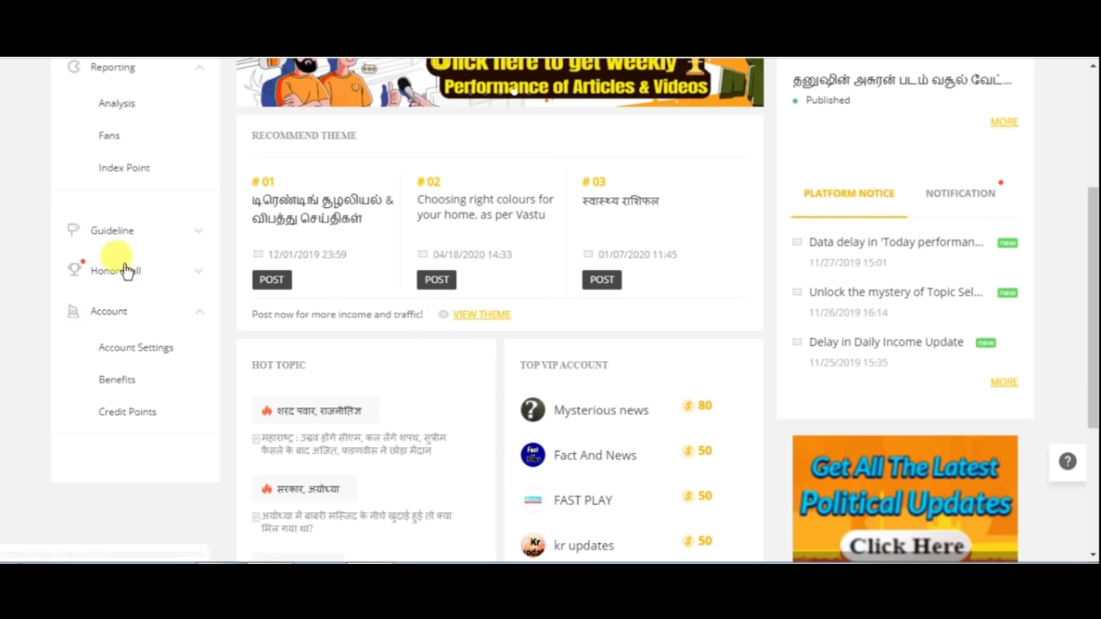
pyautogui.scroll(2, 120, 263)
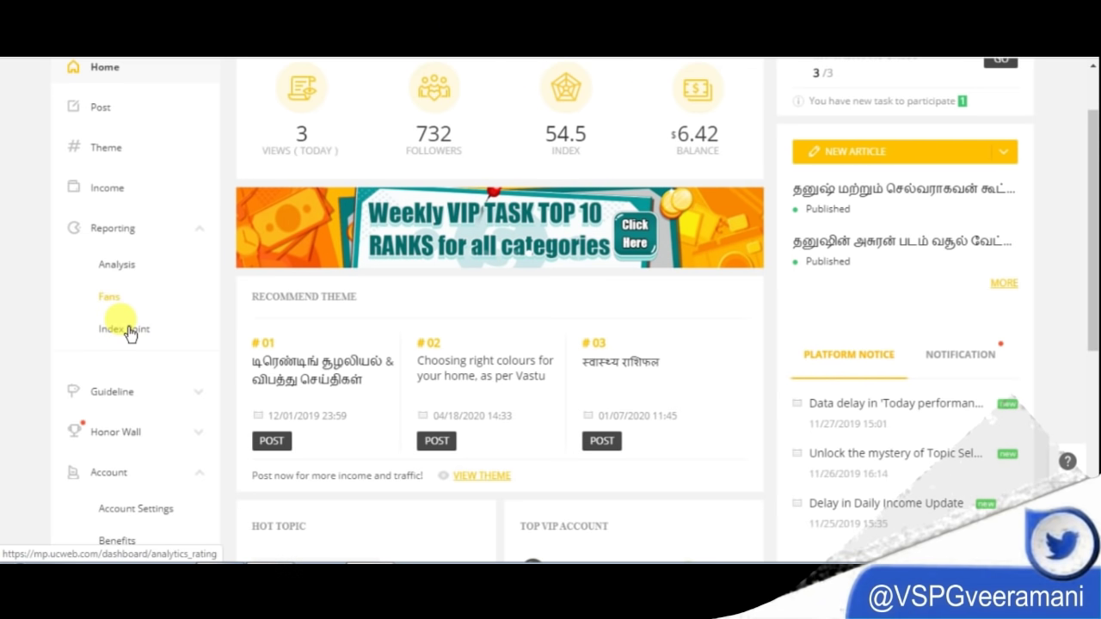
# - Open the Index Point report, expand the full benefits list, and examine the index points each benefit requires
pyautogui.click(126, 333)
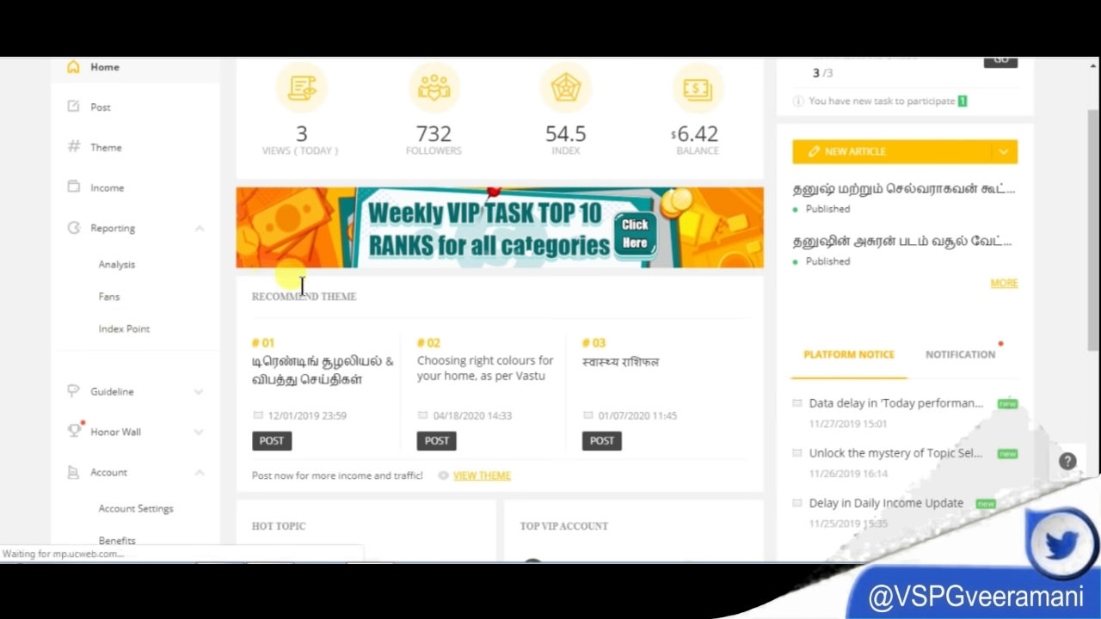
pyautogui.scroll(-4, 535, 325)
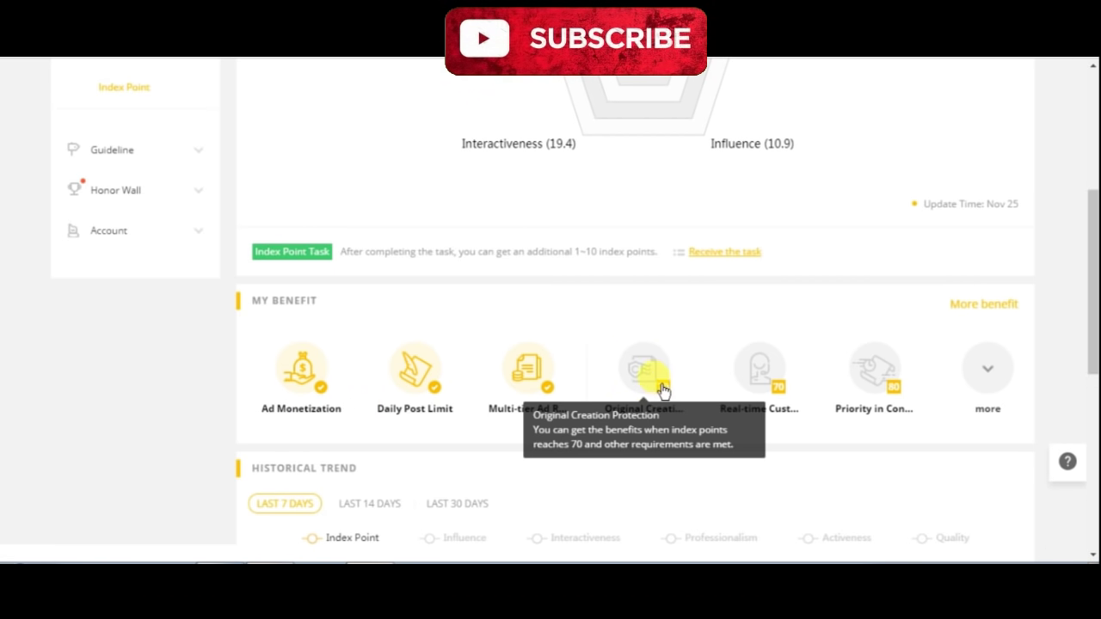
pyautogui.moveTo(662, 396)
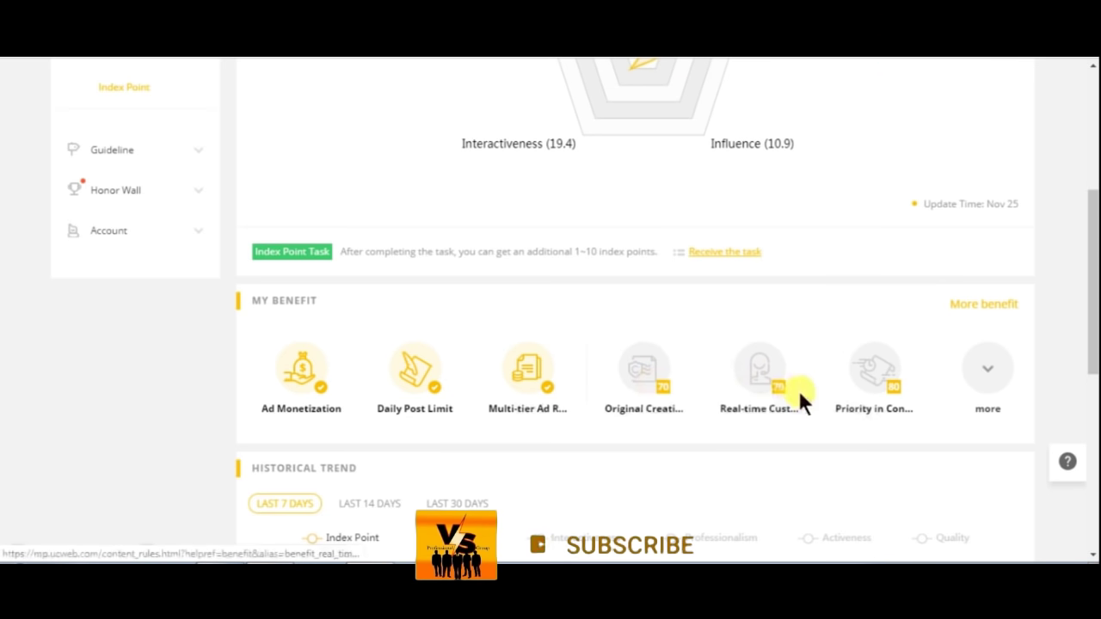
pyautogui.click(986, 376)
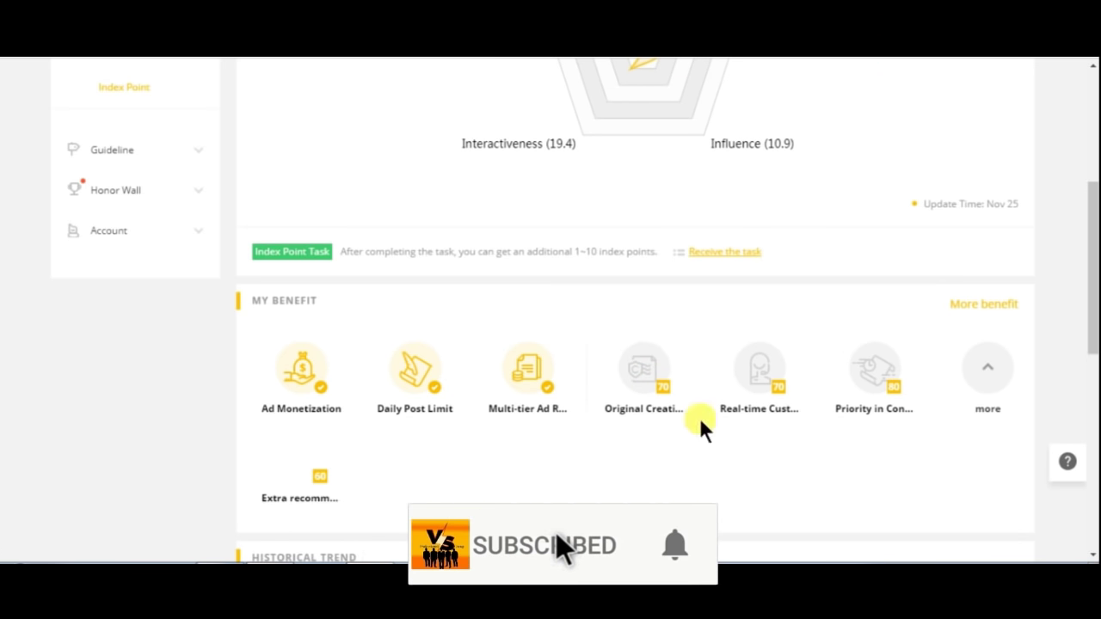
pyautogui.scroll(-1, 293, 492)
pyautogui.scroll(-1, 292, 492)
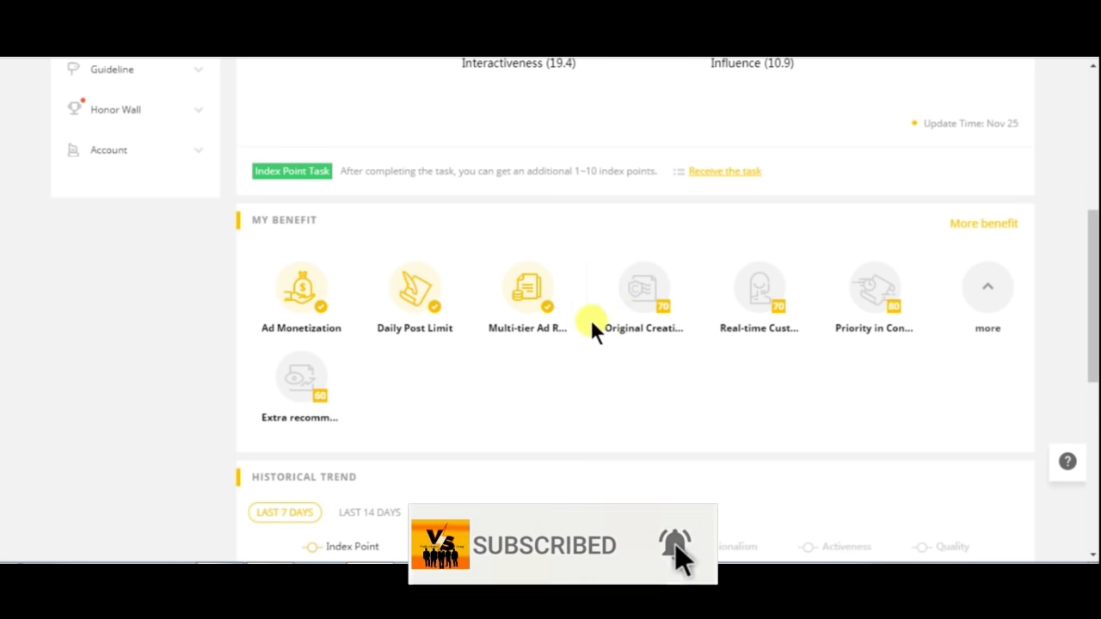
pyautogui.moveTo(684, 298)
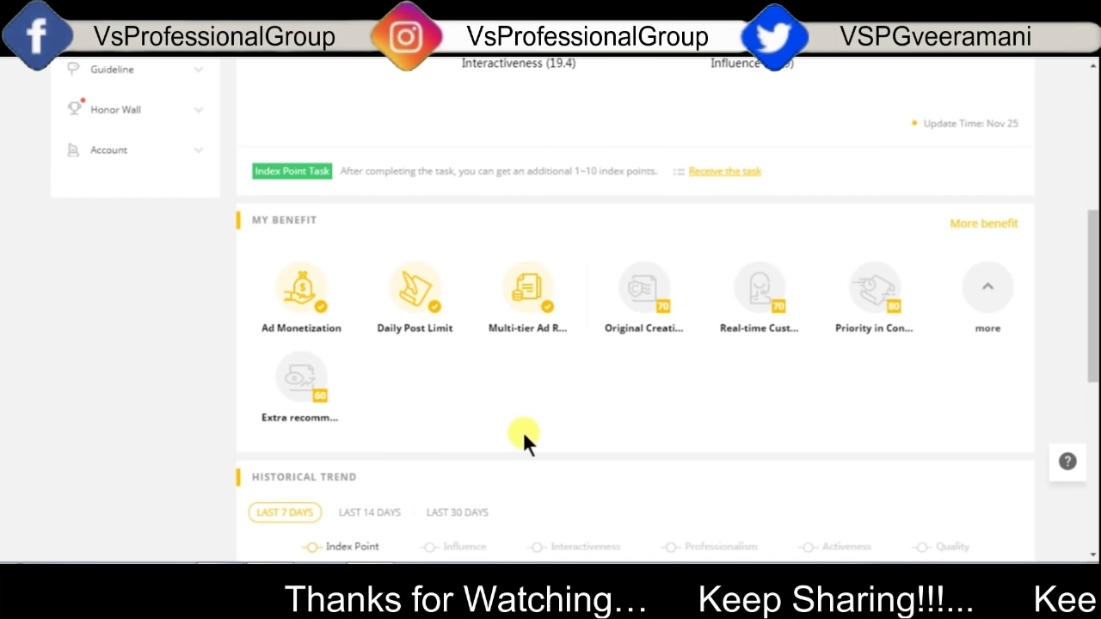
# - Look over the historical index point trend for the last 7 days and the introductory questions about index points
pyautogui.scroll(-3, 523, 439)
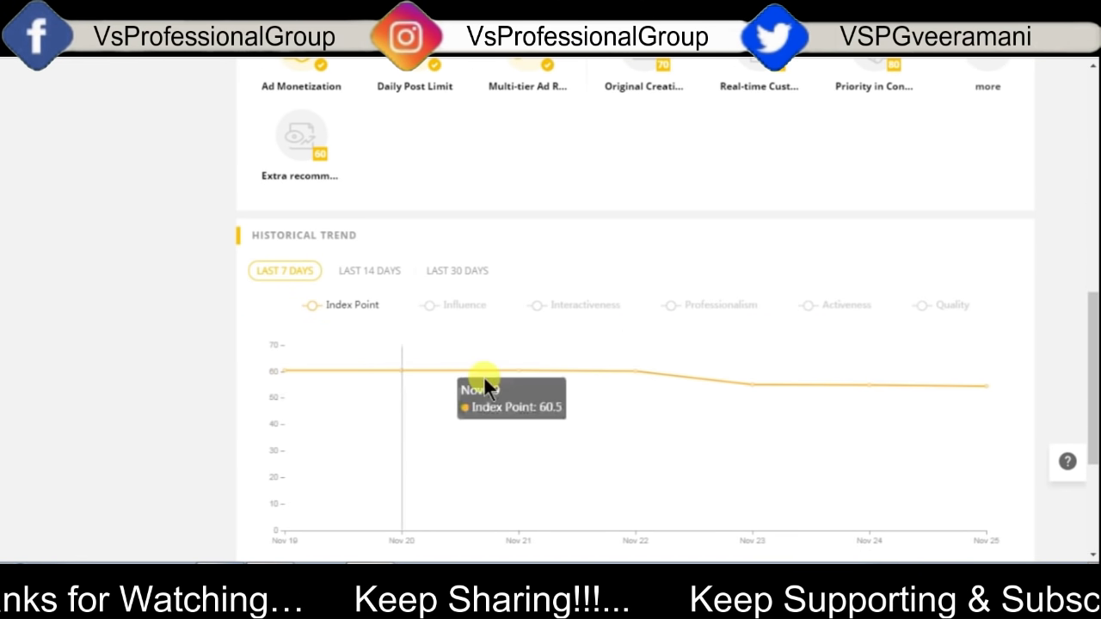
pyautogui.scroll(-3, 517, 391)
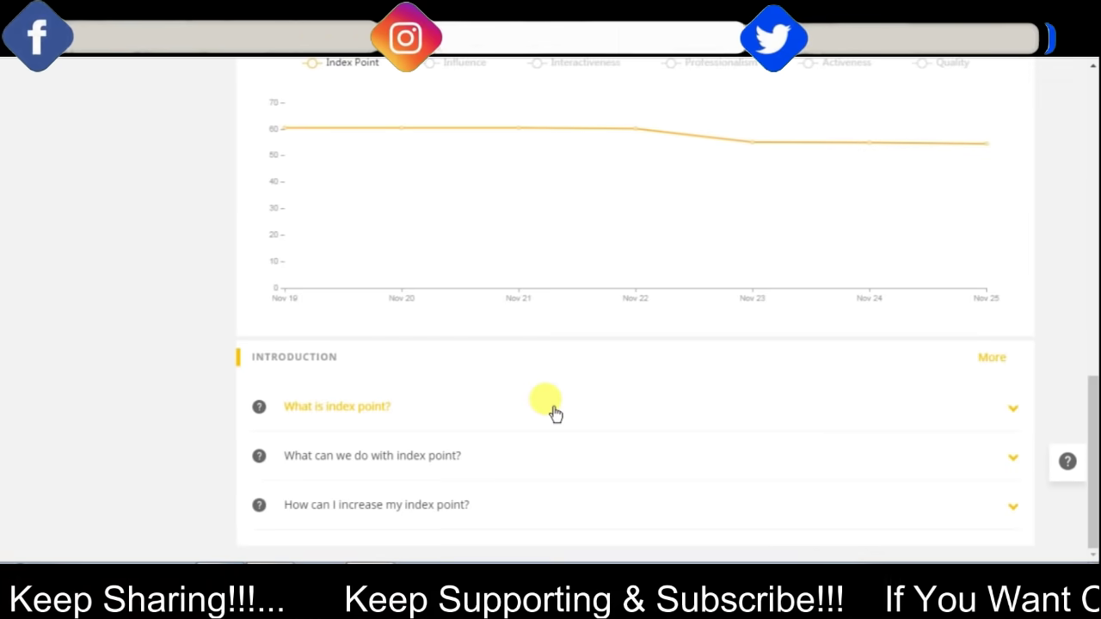
pyautogui.scroll(6, 555, 413)
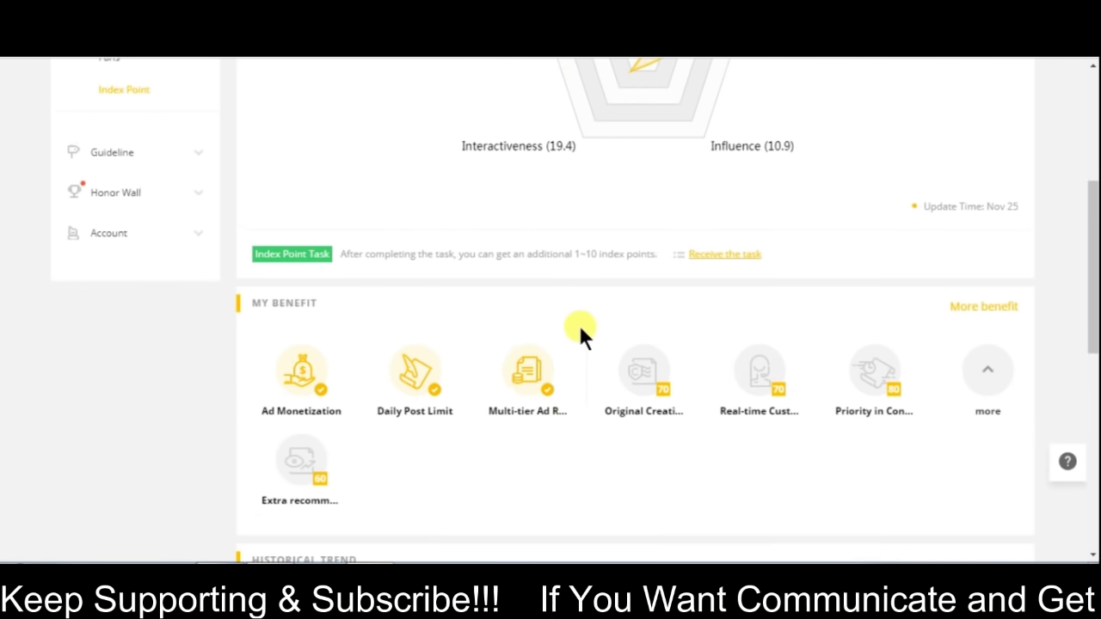
# - Examine the current index point and its breakdown into professionalism, quality, influence, interactiveness and activeness
pyautogui.scroll(3, 579, 329)
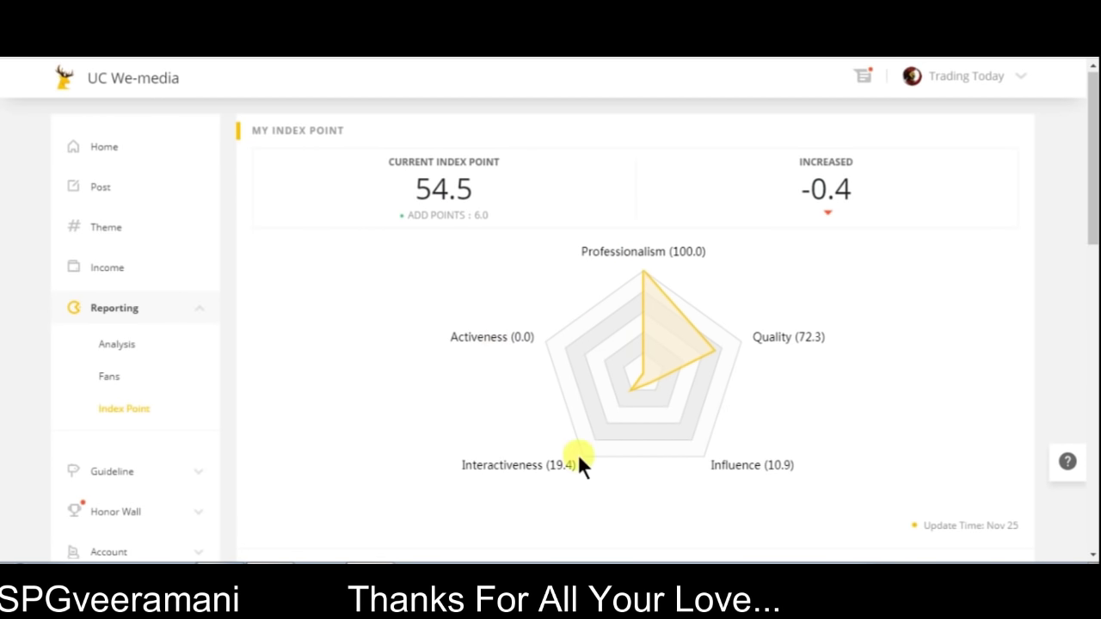
pyautogui.scroll(-1, 537, 427)
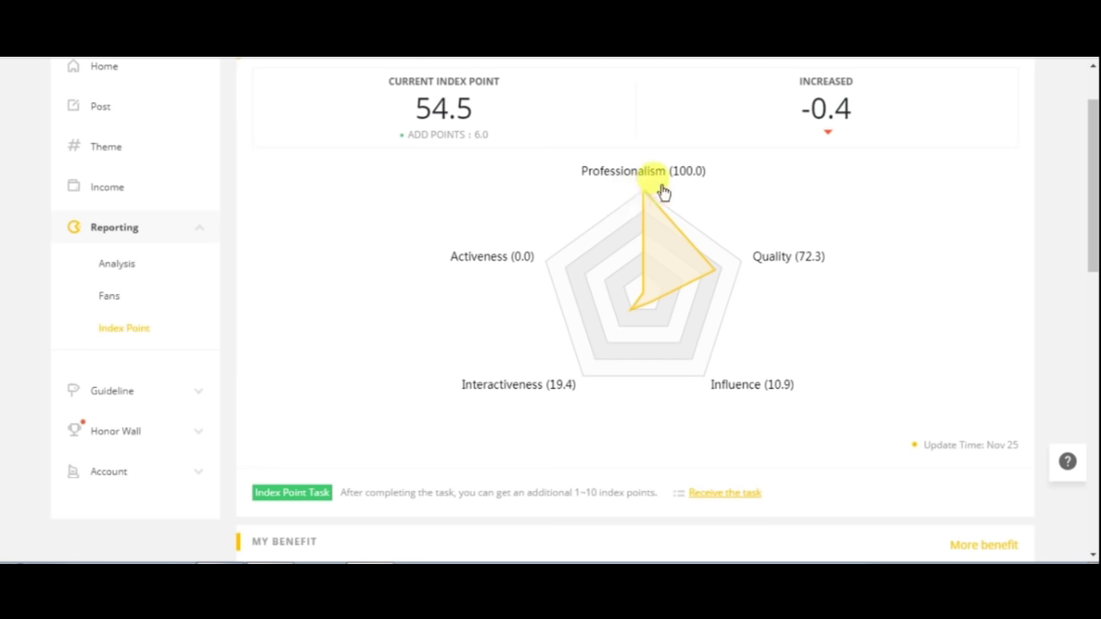
pyautogui.moveTo(526, 385)
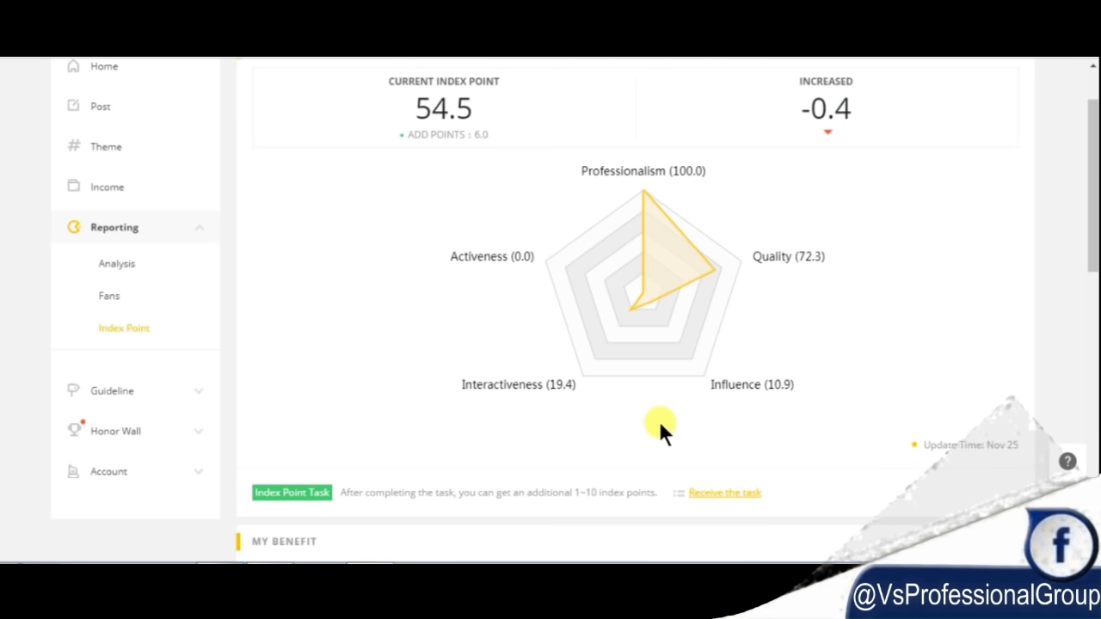
pyautogui.scroll(1, 659, 426)
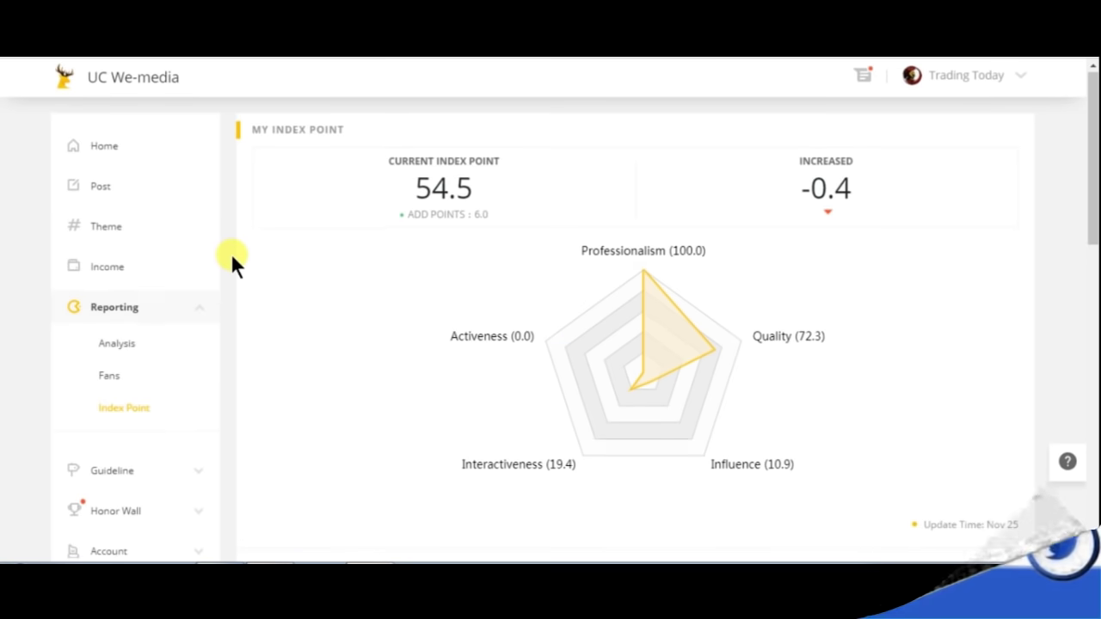
pyautogui.scroll(-1, 241, 262)
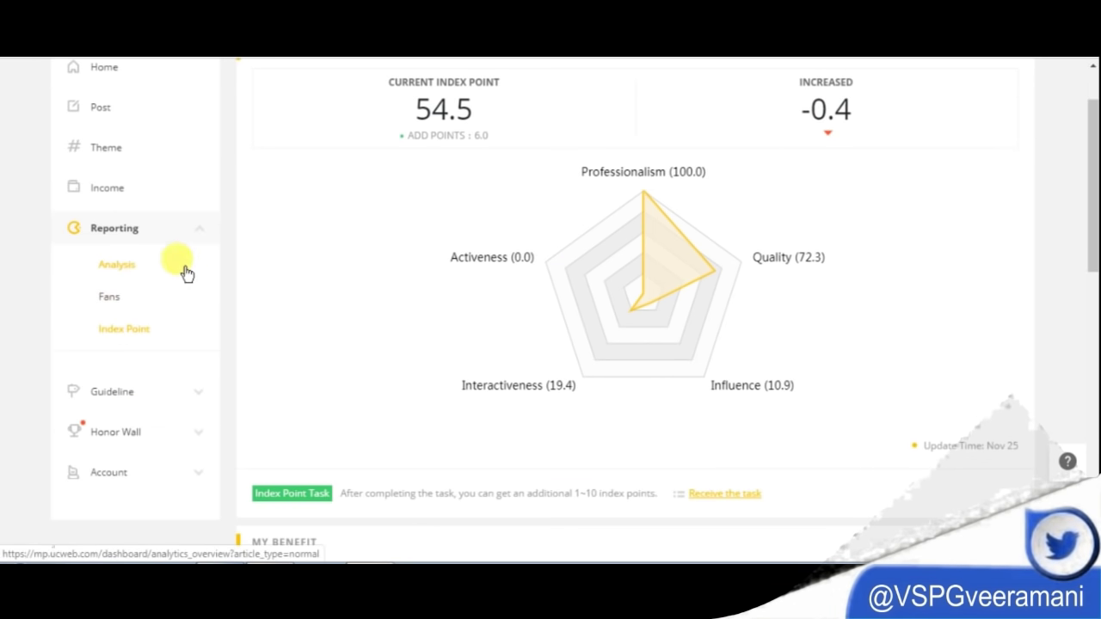
# - Open the income analysis and review the total income, balance, last month's income and daily income records
pyautogui.click(100, 194)
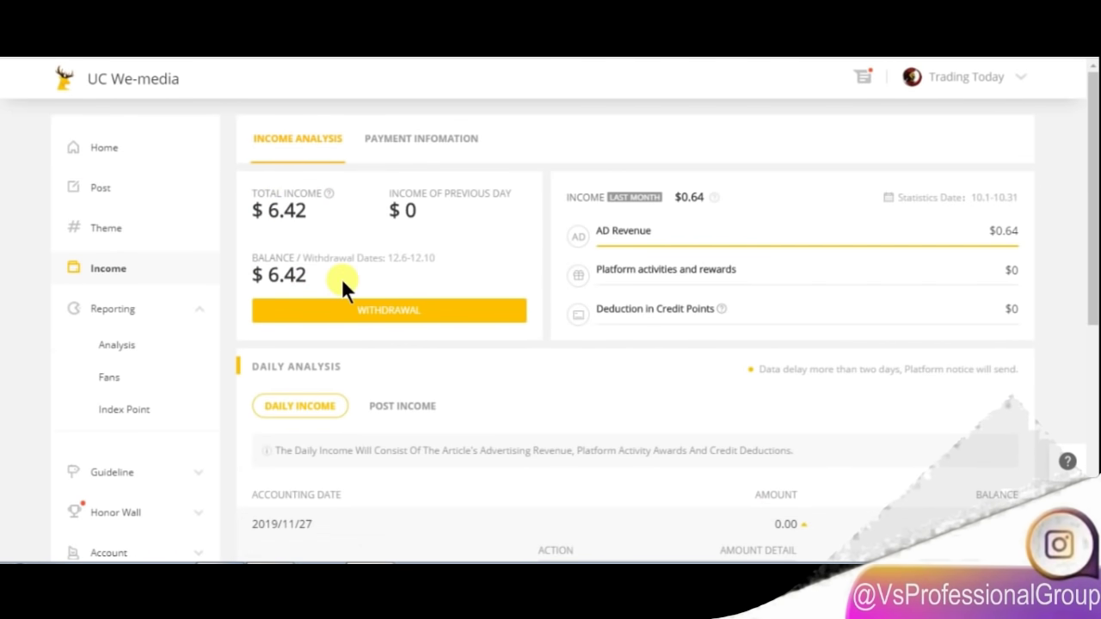
pyautogui.scroll(-4, 680, 399)
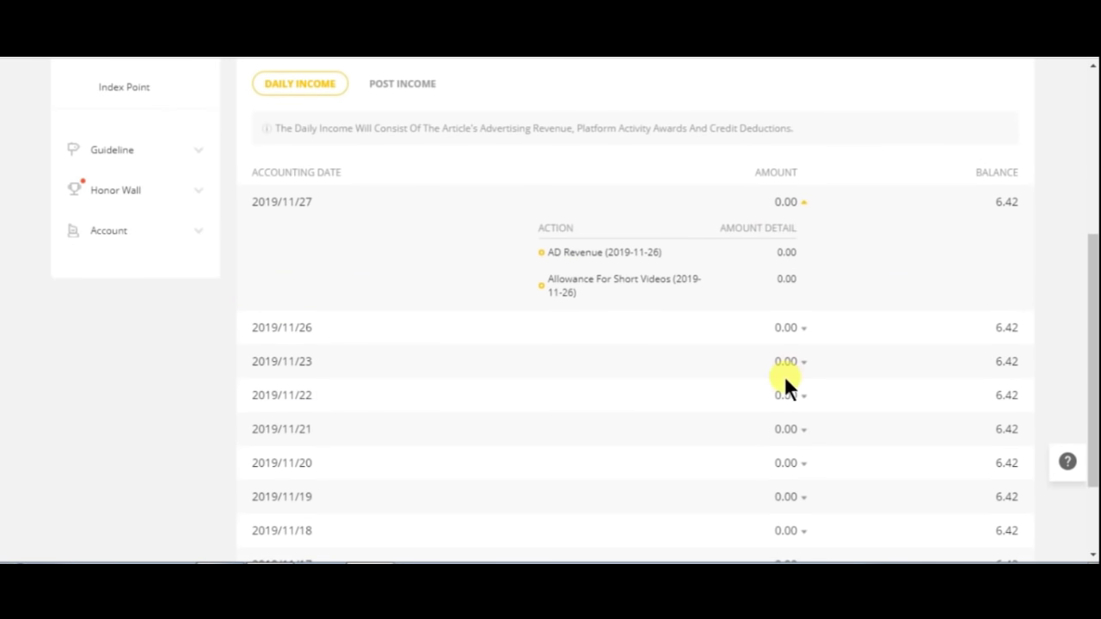
pyautogui.scroll(-2, 783, 375)
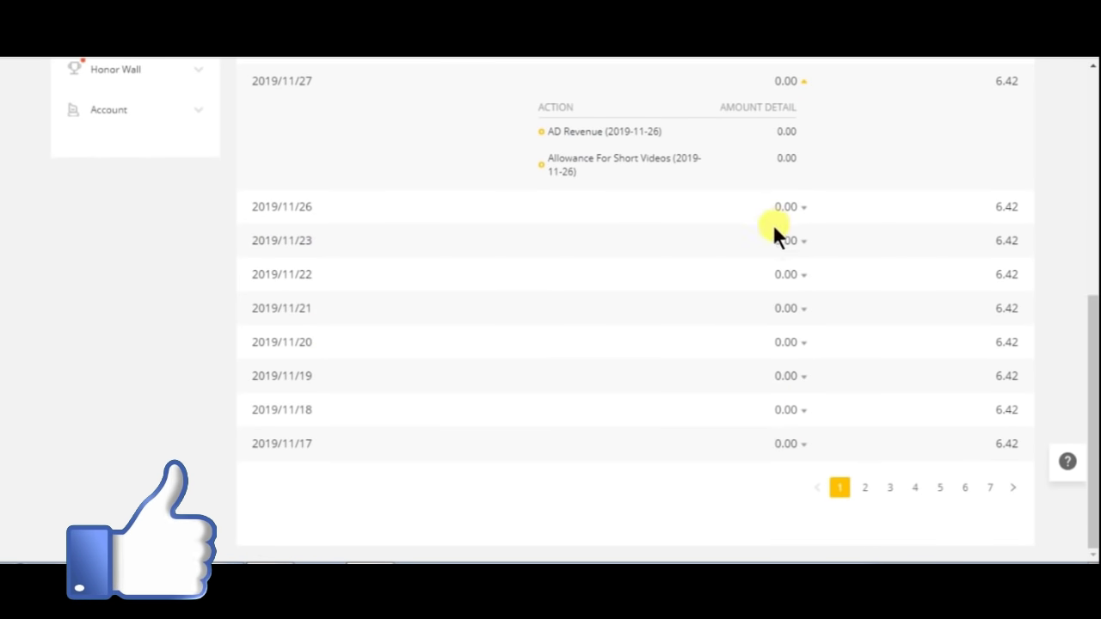
pyautogui.scroll(2, 746, 310)
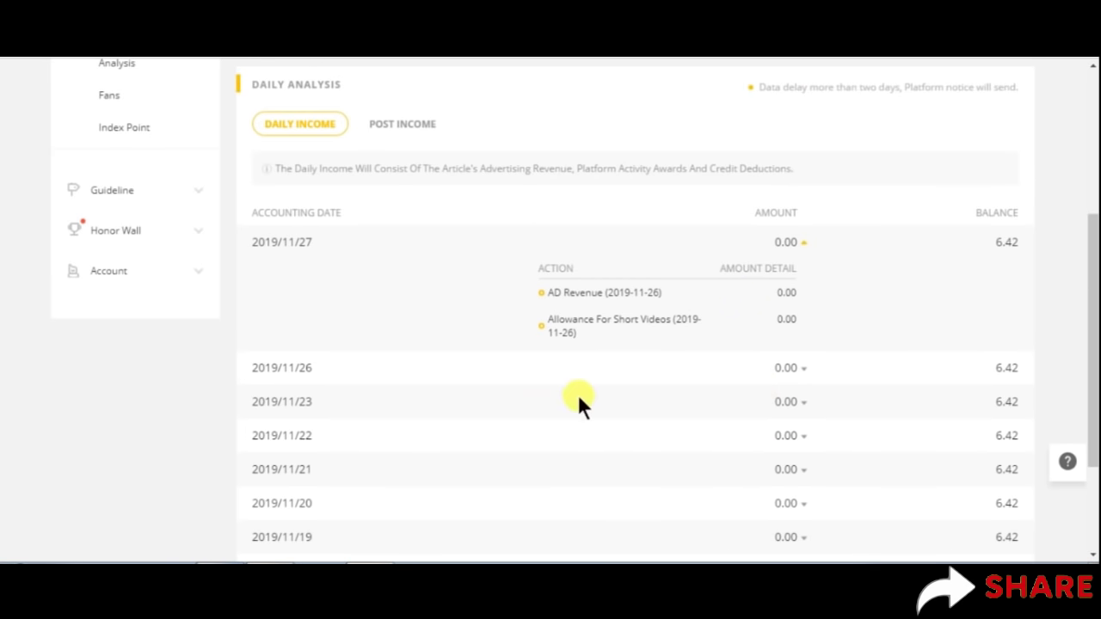
pyautogui.scroll(2, 503, 387)
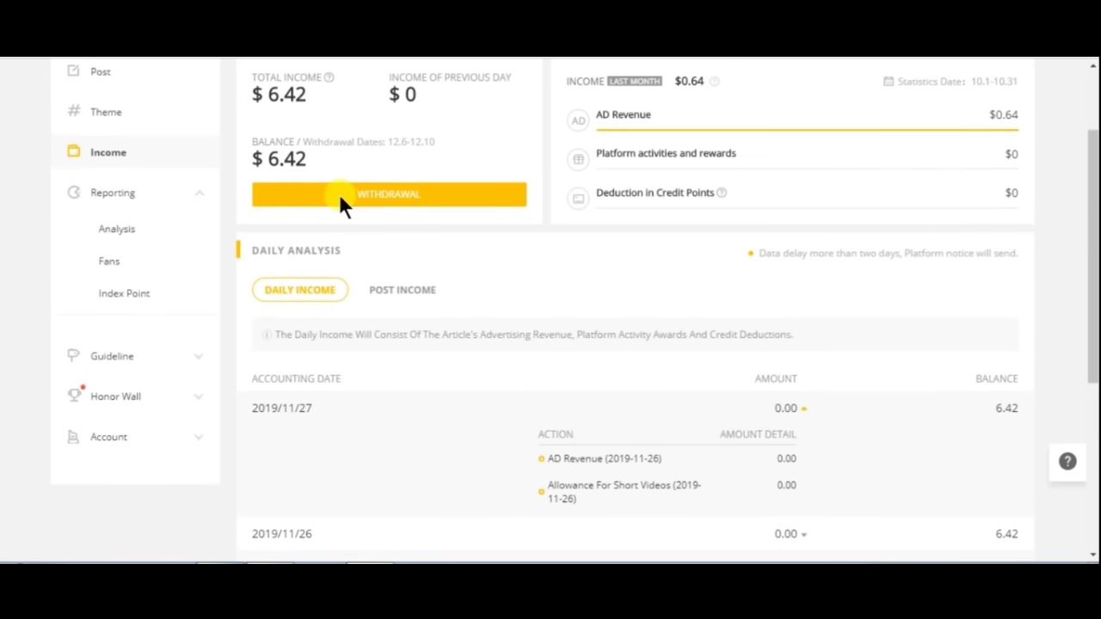
pyautogui.scroll(2, 664, 416)
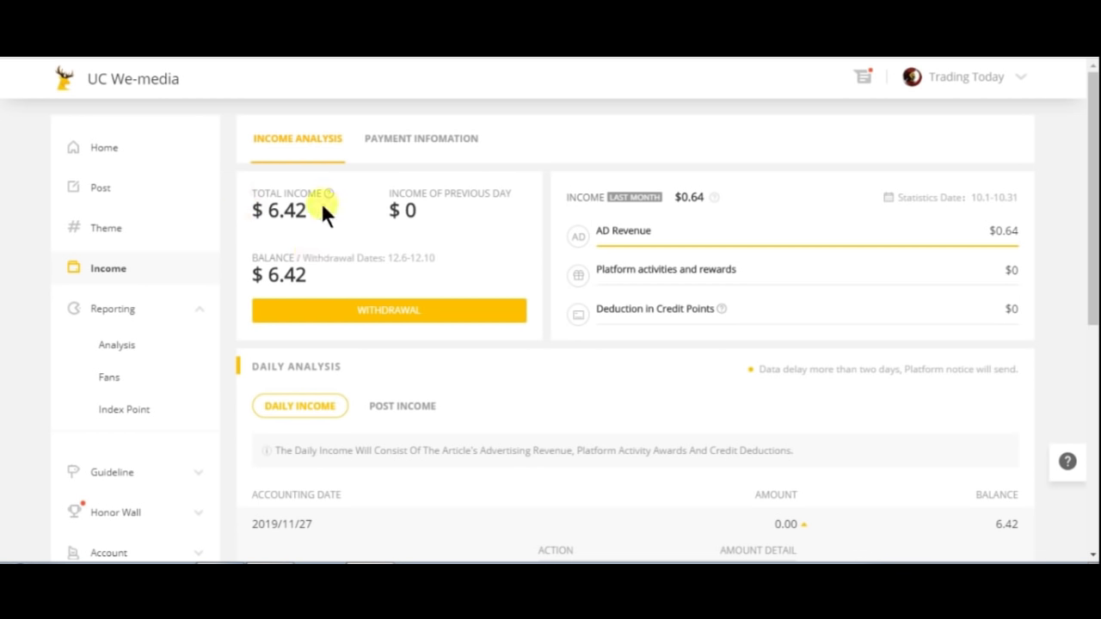
# - Start a withdrawal, read the monthly dates for checking the balance and applying for withdrawal, and dismiss the notice
pyautogui.click(386, 311)
pyautogui.moveTo(475, 307); pyautogui.dragTo(647, 334)
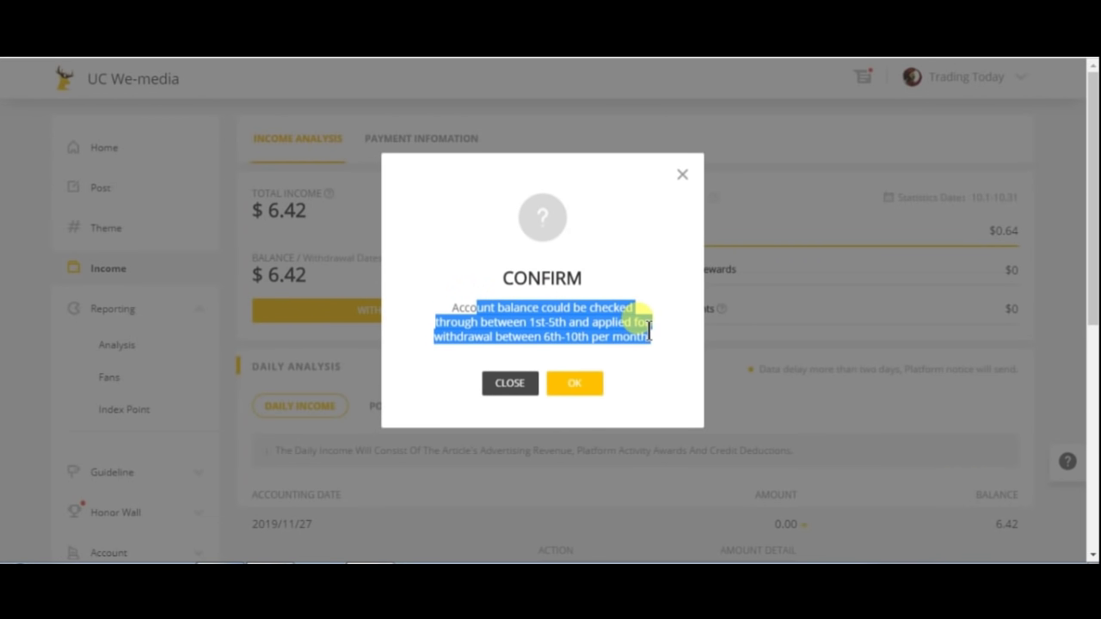
pyautogui.click(531, 318)
pyautogui.moveTo(508, 334); pyautogui.dragTo(580, 343)
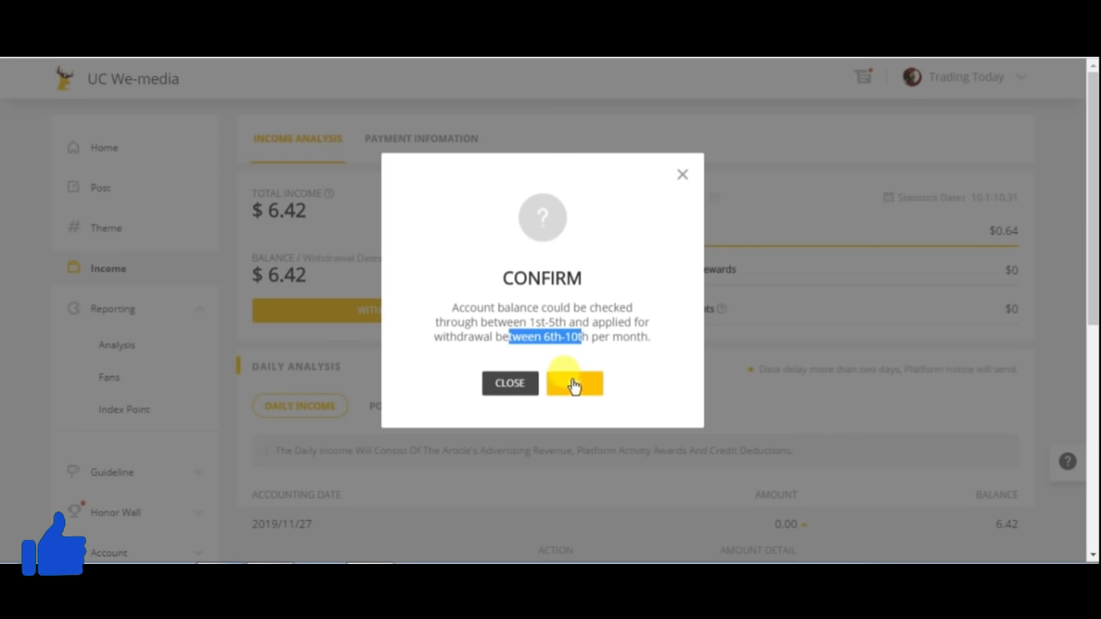
pyautogui.click(574, 384)
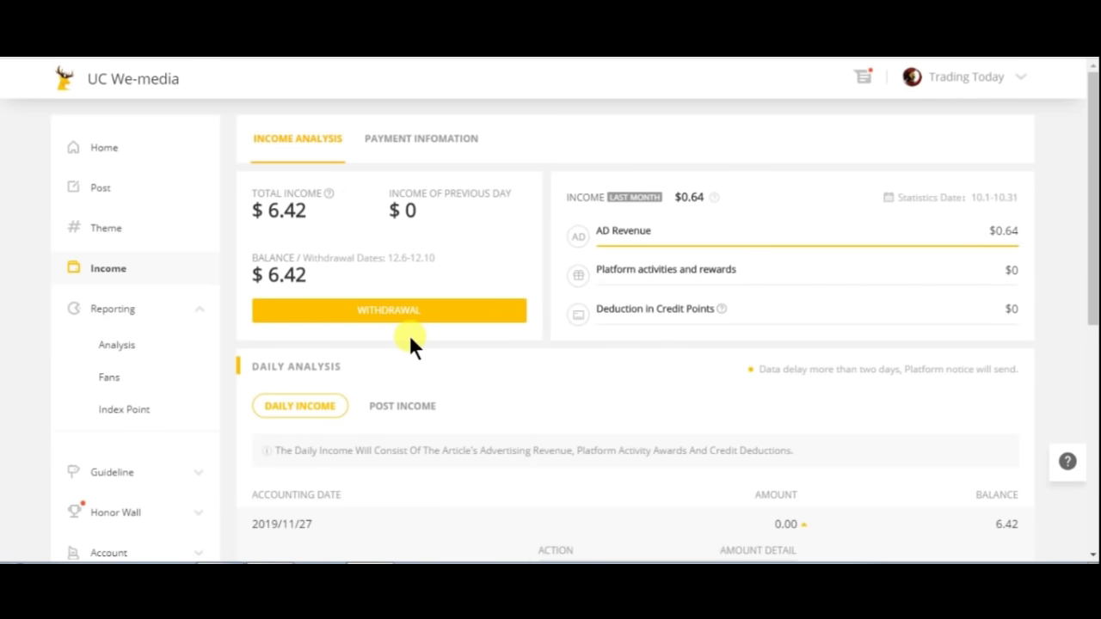
# - Look through the daily income records by accounting date and return to the home overview
pyautogui.scroll(-4, 406, 341)
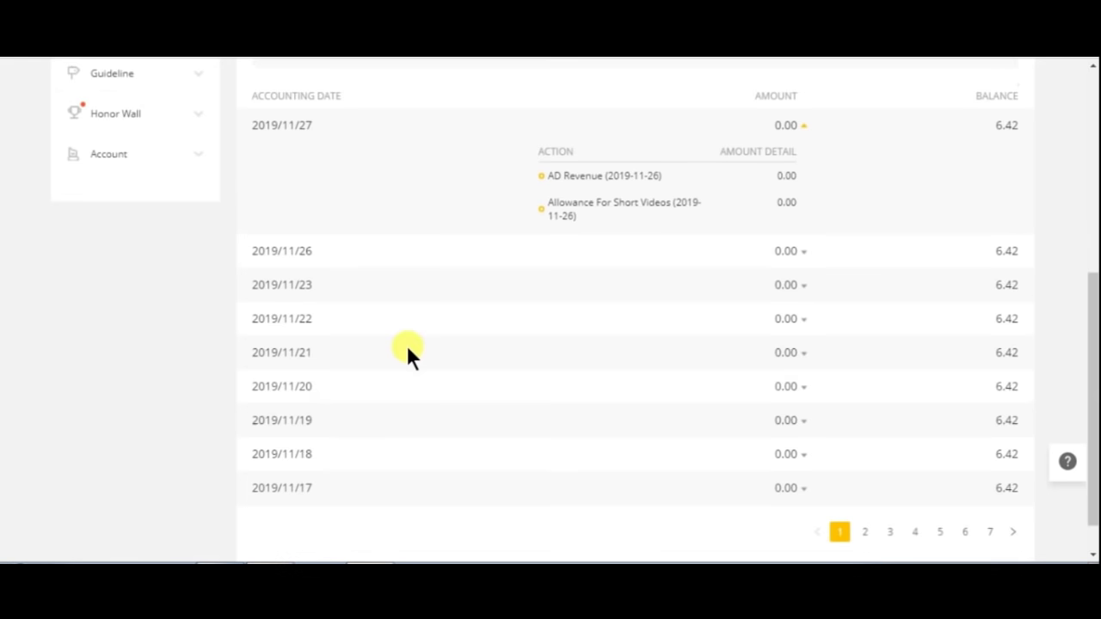
pyautogui.scroll(4, 318, 445)
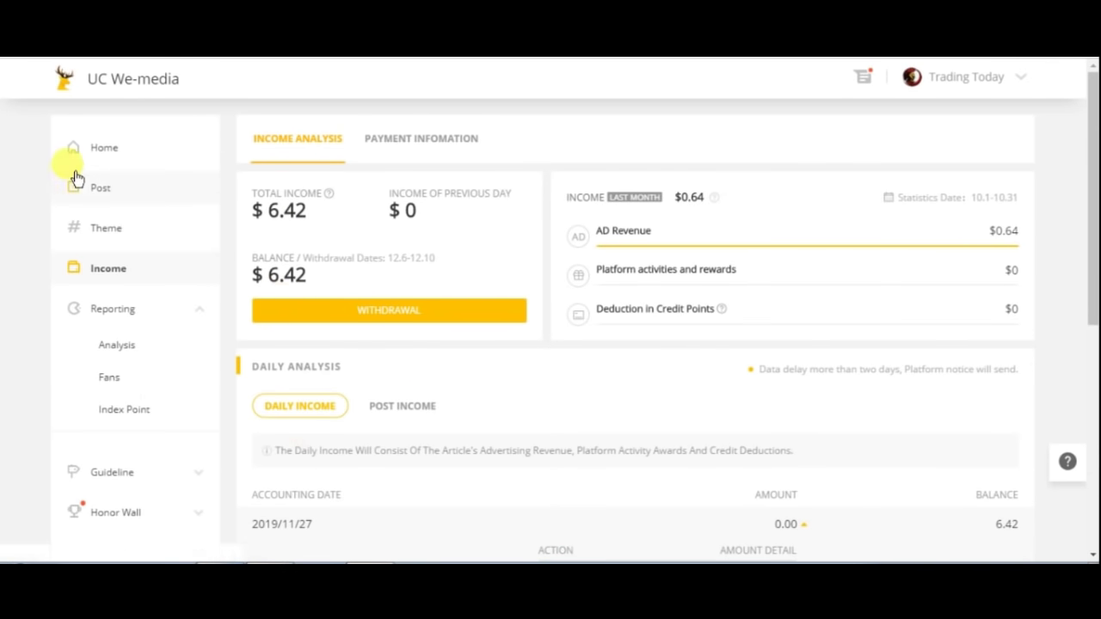
pyautogui.click(114, 159)
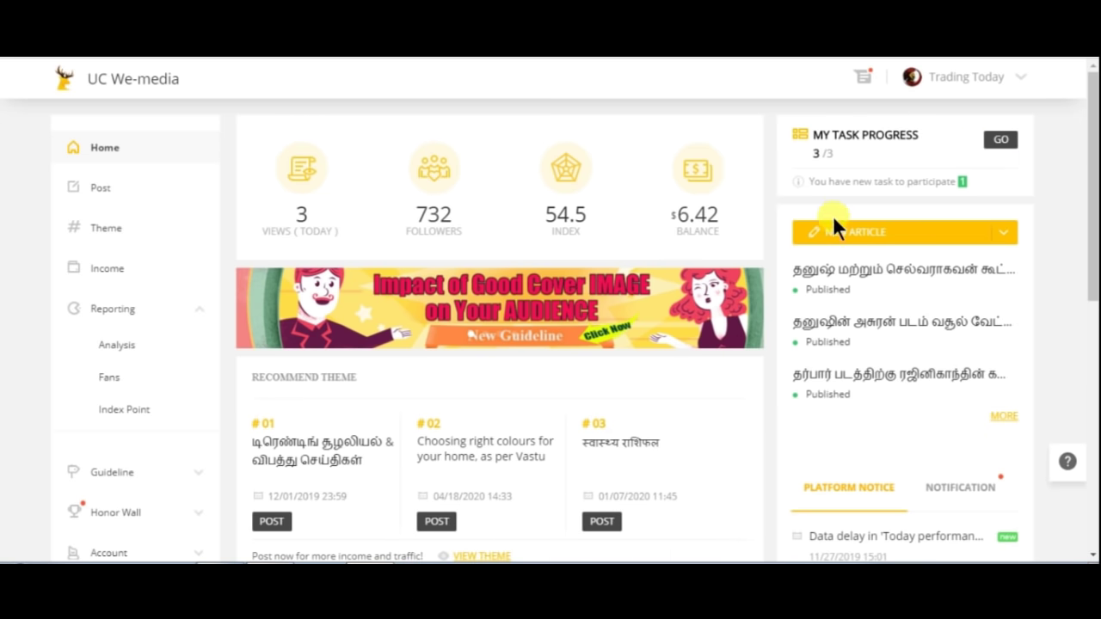
# - Open the task progress details and review the index point tasks, highlighting the approval pass rate condition of the 30-contents task
pyautogui.click(1000, 143)
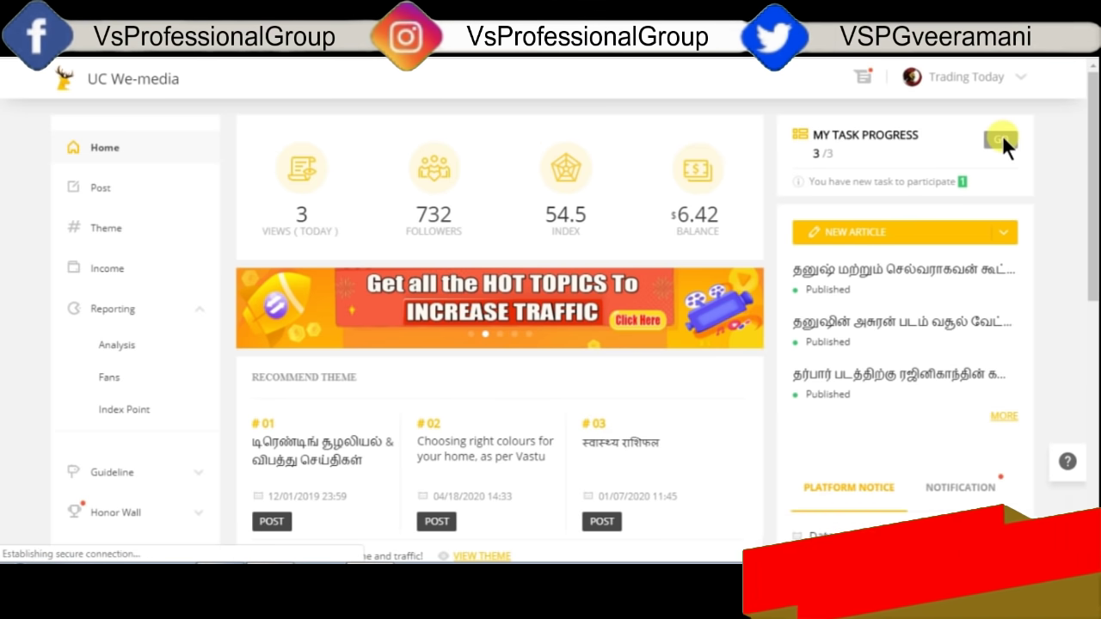
pyautogui.scroll(-4, 687, 294)
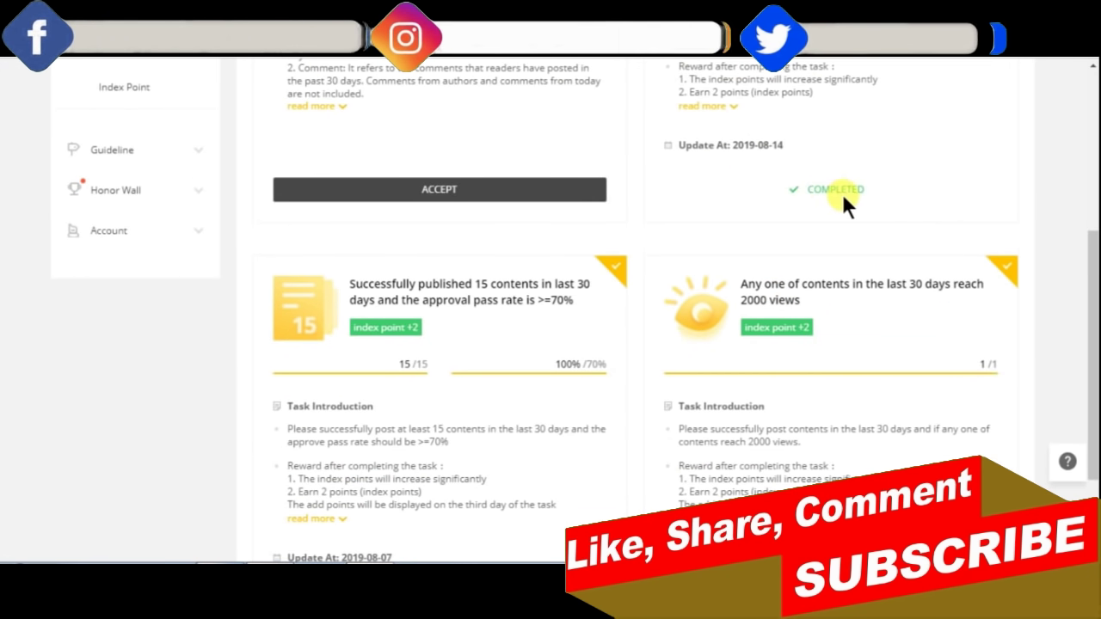
pyautogui.scroll(-2, 431, 381)
pyautogui.scroll(-1, 413, 421)
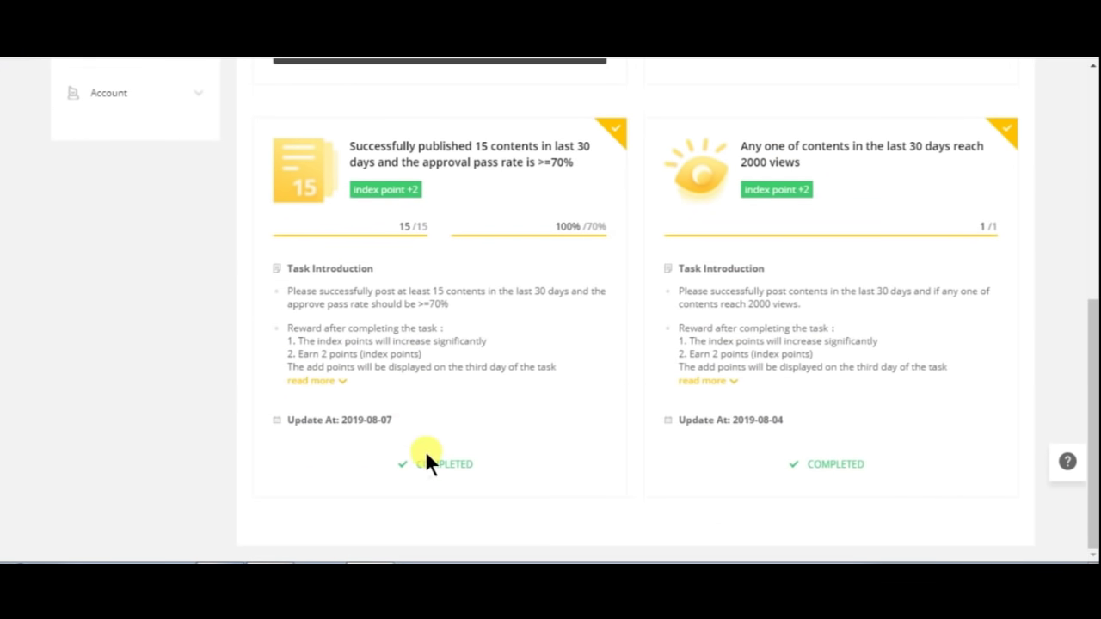
pyautogui.scroll(5, 719, 437)
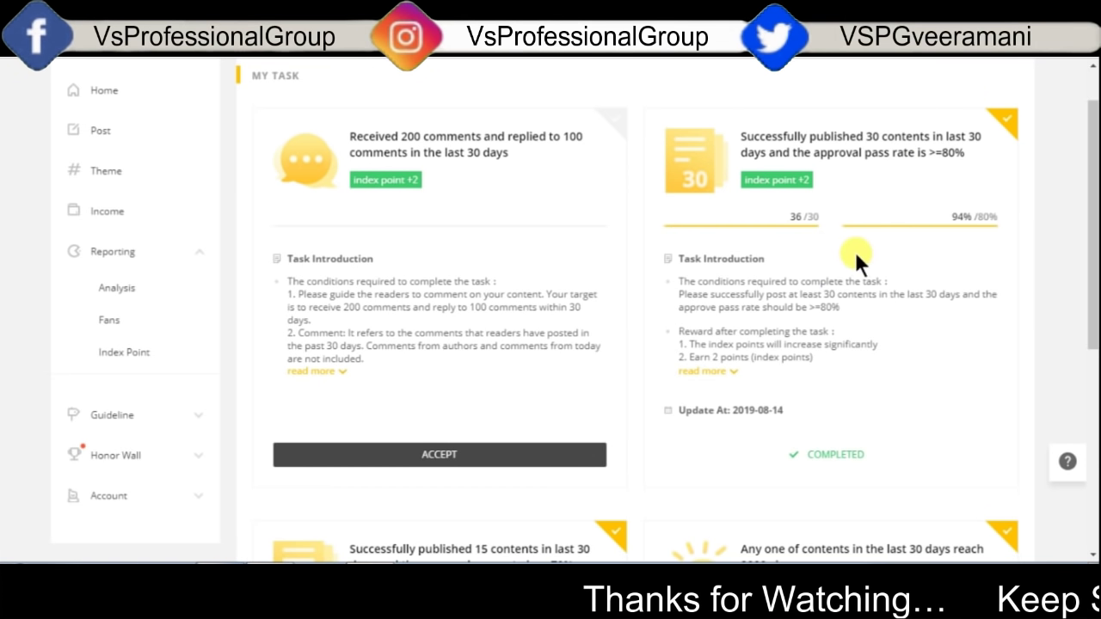
pyautogui.moveTo(936, 153); pyautogui.dragTo(955, 153)
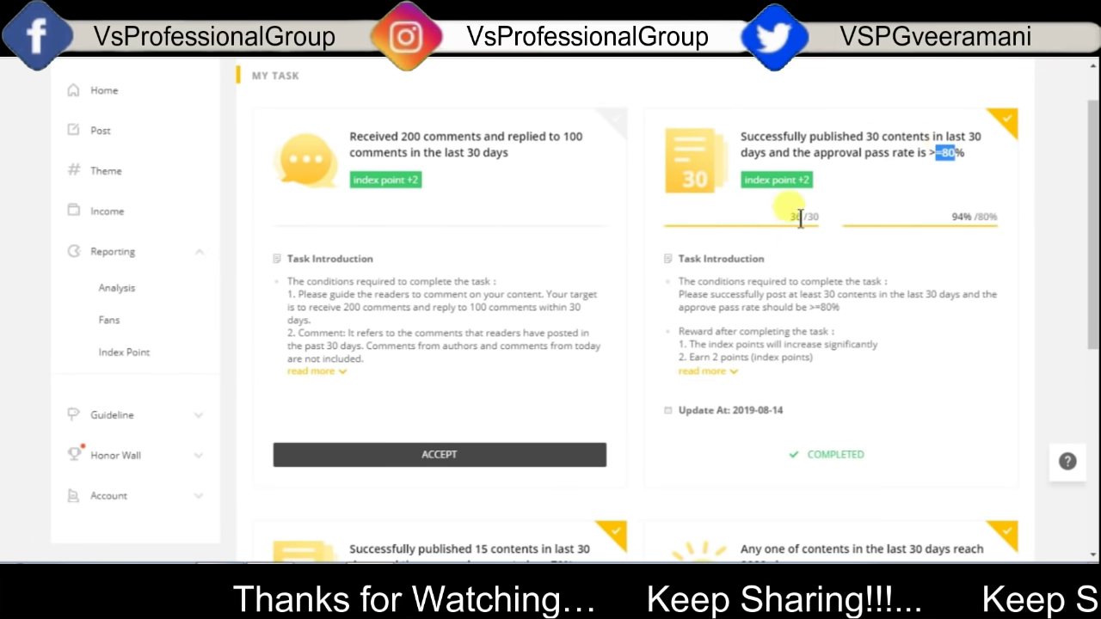